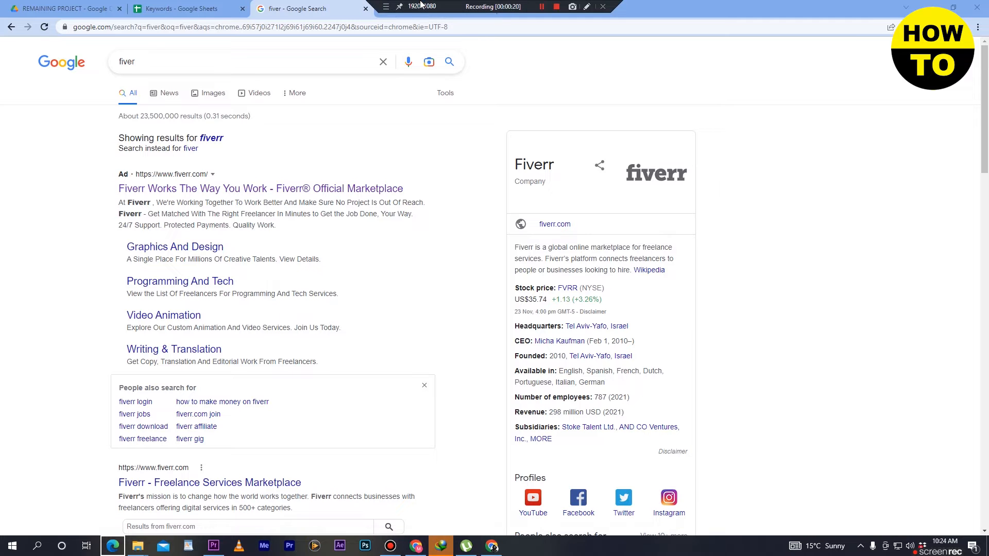
Open the Fiverr homepage from the Google results for 'fiver'
{"action": "left_click", "coordinate": [407, 5]}
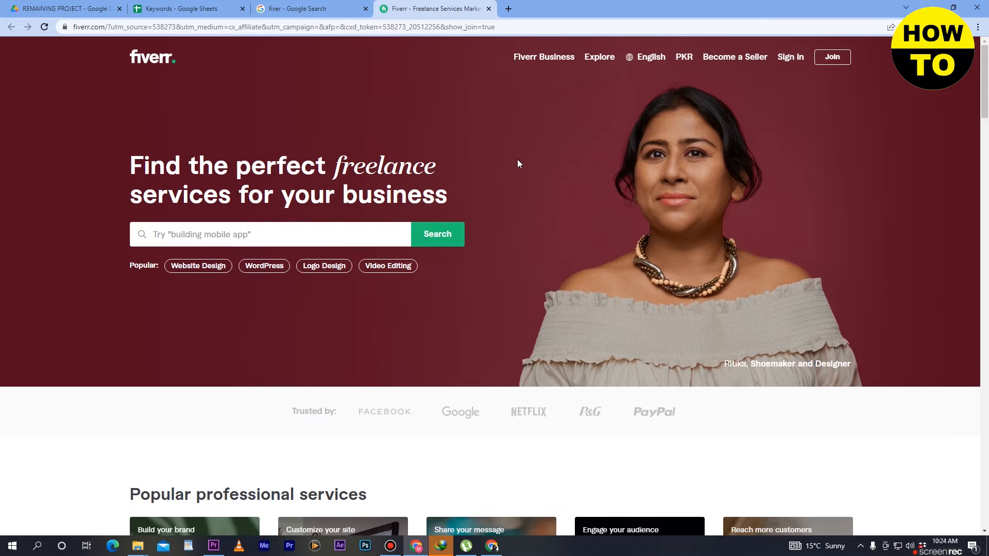
Scroll through the Fiverr homepage and go to the Start Selling page
{"action": "scroll", "coordinate": [547, 196], "scroll_direction": "down", "scroll_amount": 3}
{"action": "scroll", "coordinate": [548, 198], "scroll_direction": "down", "scroll_amount": 3}
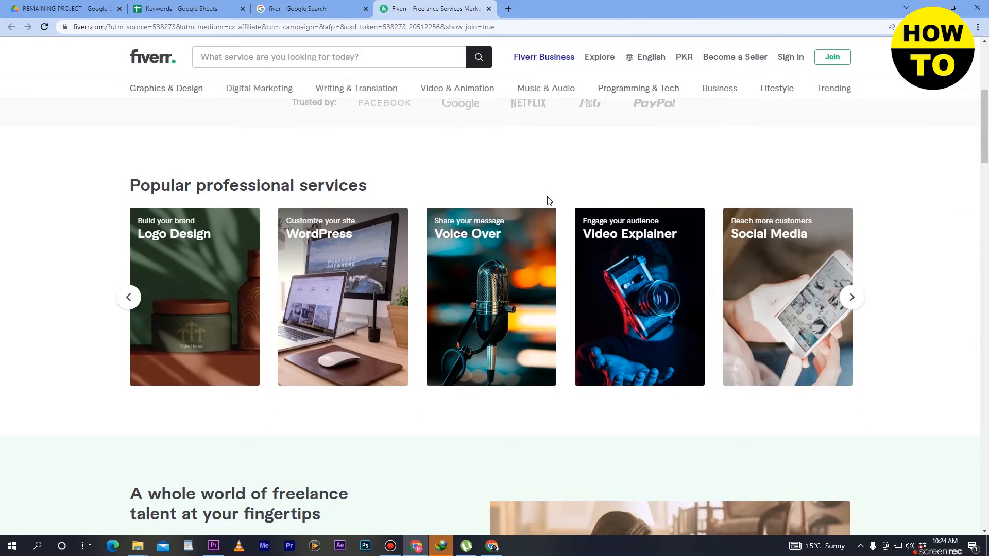
{"action": "scroll", "coordinate": [579, 313], "scroll_direction": "up", "scroll_amount": 6}
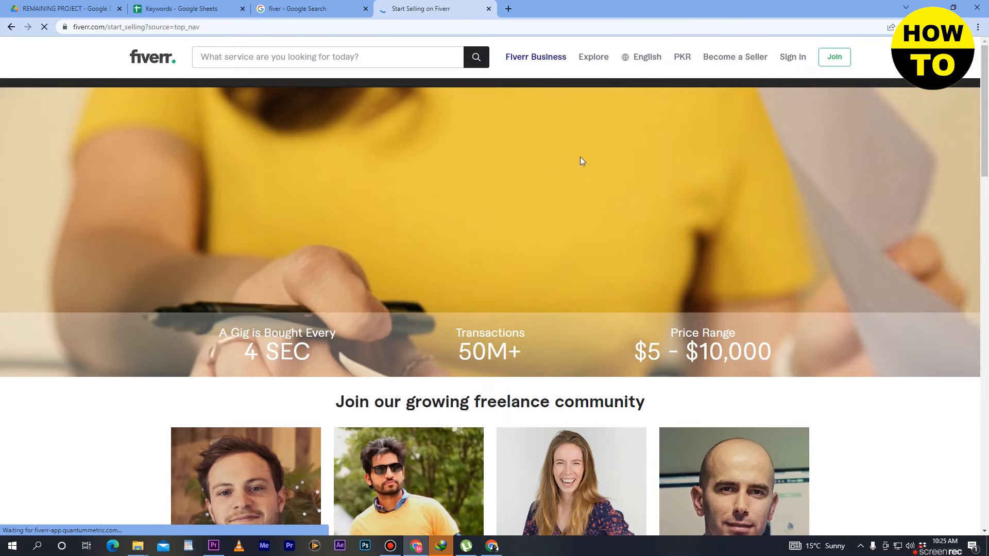
{"action": "scroll", "coordinate": [580, 162], "scroll_direction": "down", "scroll_amount": 4}
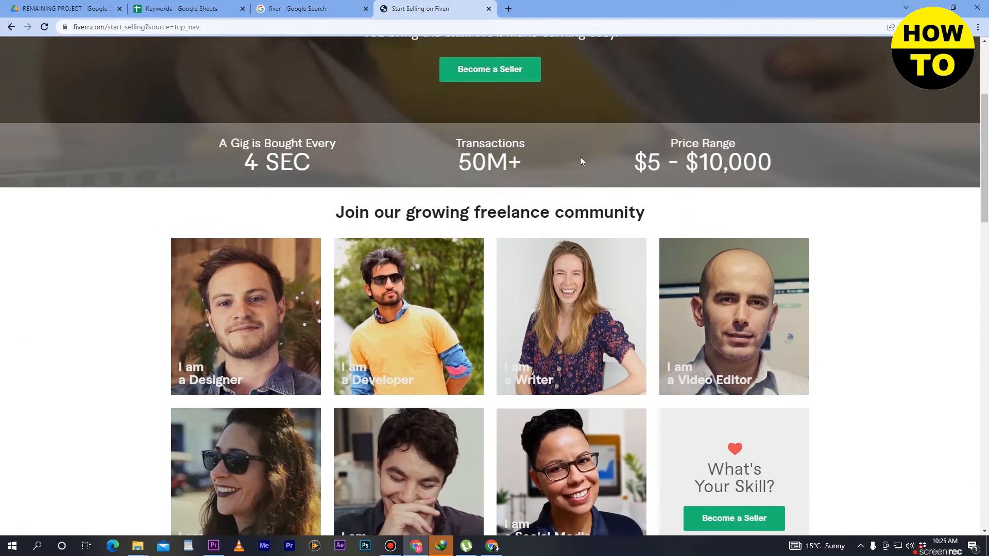
{"action": "scroll", "coordinate": [580, 162], "scroll_direction": "up", "scroll_amount": 4}
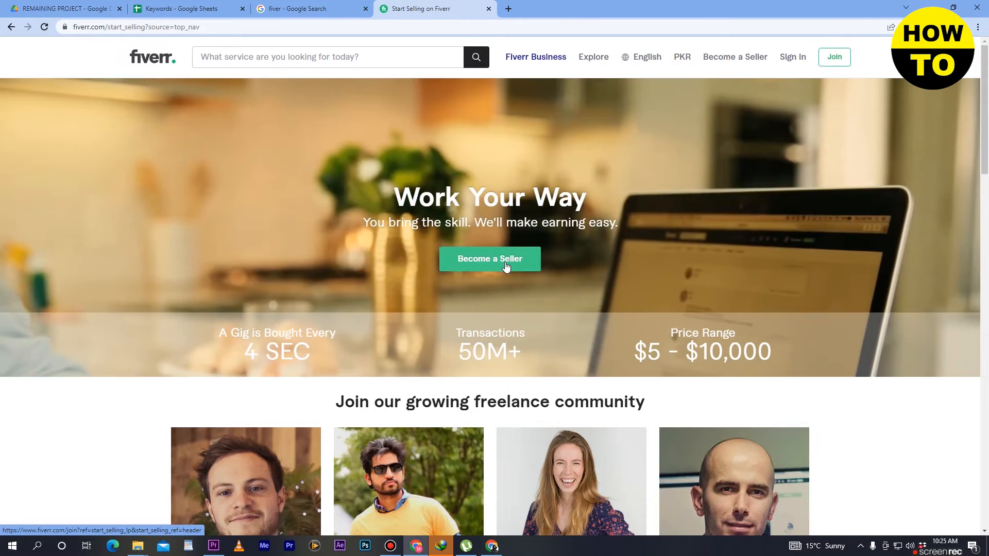
Join as a seller with the existing Google account, then edit the suggested username
{"action": "left_click", "coordinate": [506, 267]}
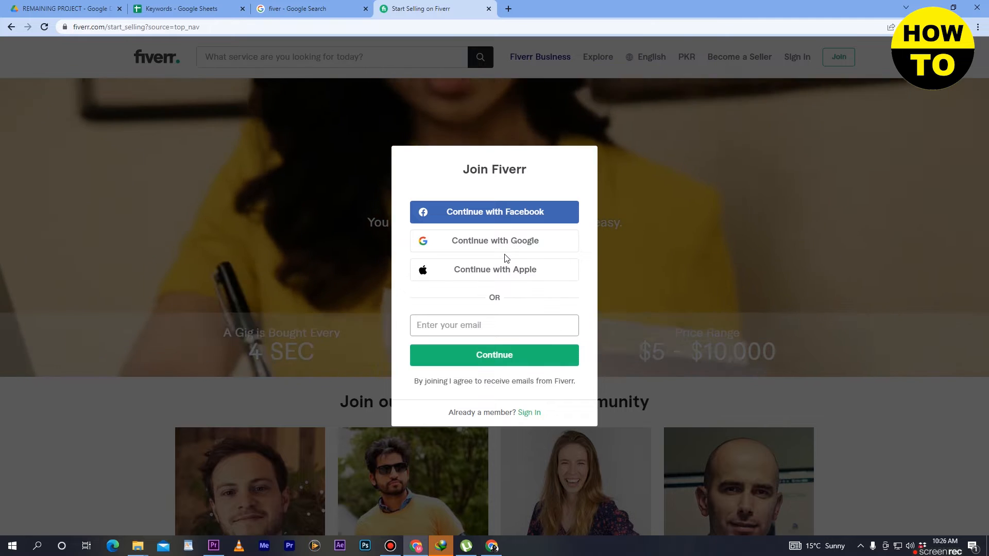
{"action": "left_click", "coordinate": [500, 244]}
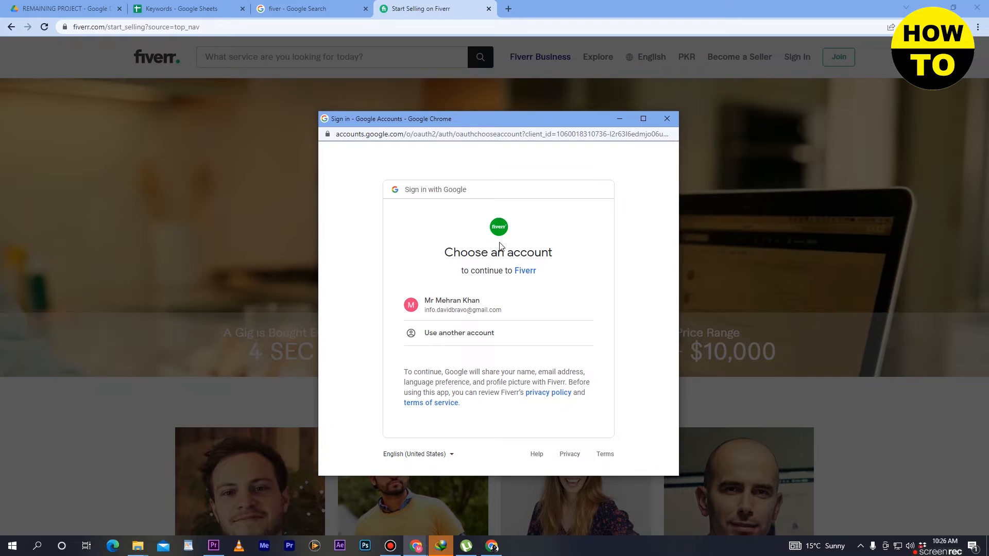
{"action": "left_click", "coordinate": [464, 312]}
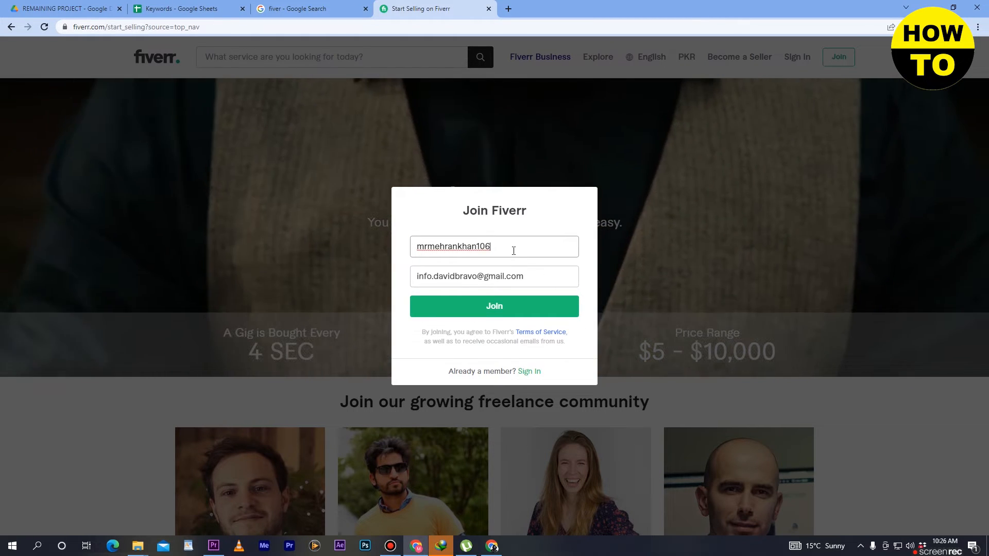
{"action": "left_click", "coordinate": [513, 250]}
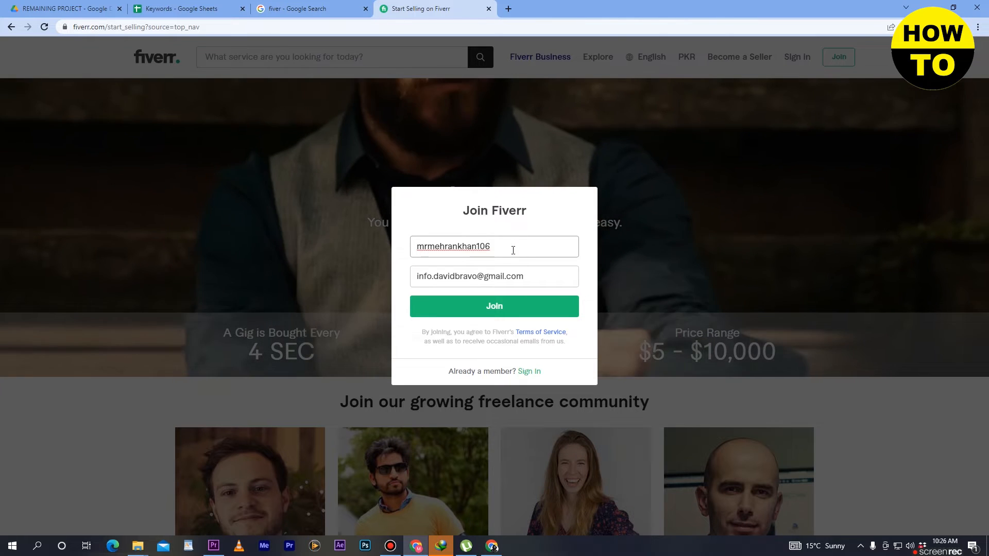
Replace the taken username with an available one and submit Join
{"action": "key", "text": "BackSpace"}
{"action": "key", "text": "BackSpace"}
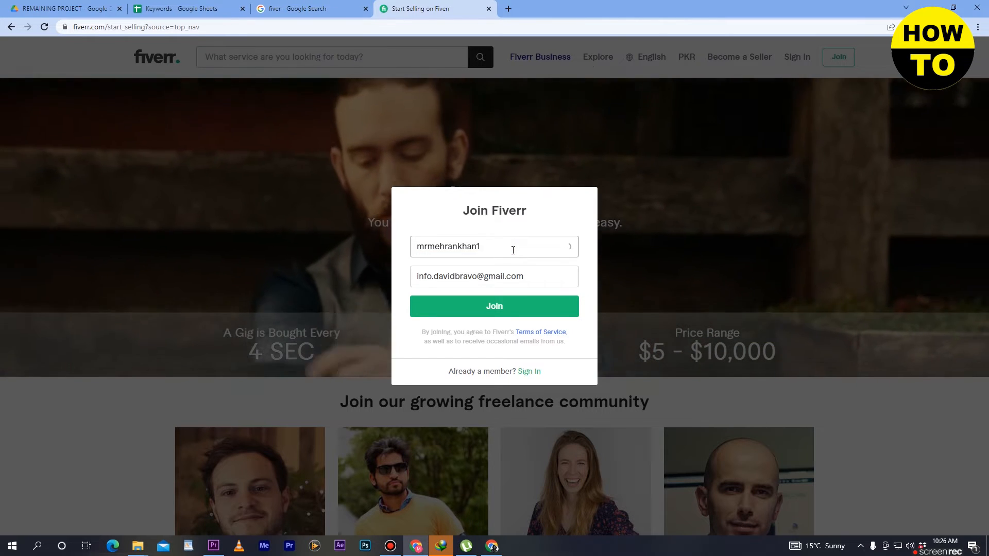
{"action": "key", "text": "BackSpace"}
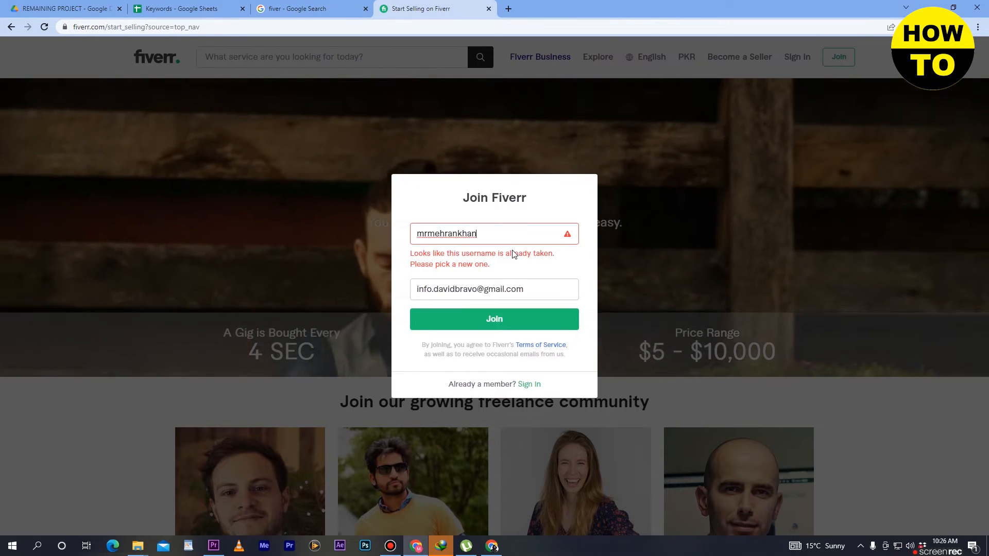
{"action": "key", "text": "BackSpace"}
{"action": "key", "text": "BackSpace"}
{"action": "key", "text": "BackSpace"}
{"action": "key", "text": "BackSpace"}
{"action": "key", "text": "BackSpace"}
{"action": "key", "text": "BackSpace"}
{"action": "key", "text": "BackSpace"}
{"action": "key", "text": "BackSpace"}
{"action": "key", "text": "BackSpace"}
{"action": "key", "text": "BackSpace"}
{"action": "key", "text": "BackSpace"}
{"action": "key", "text": "BackSpace"}
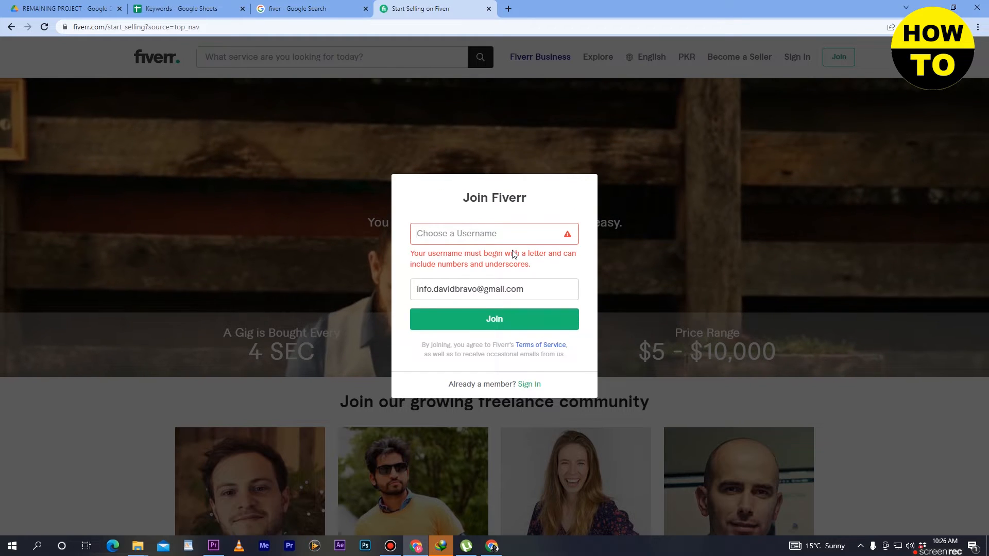
{"action": "type", "text": "meh"}
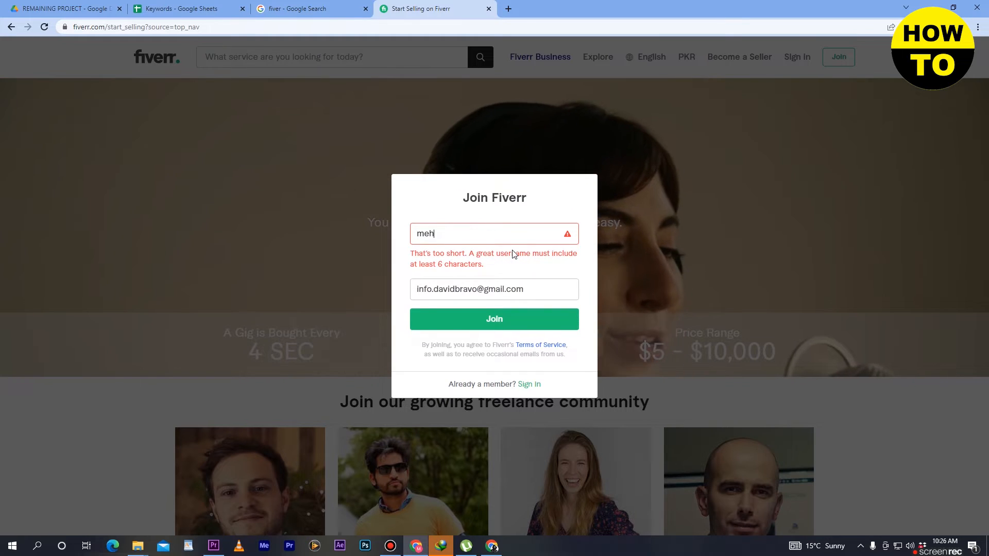
{"action": "type", "text": "ra"}
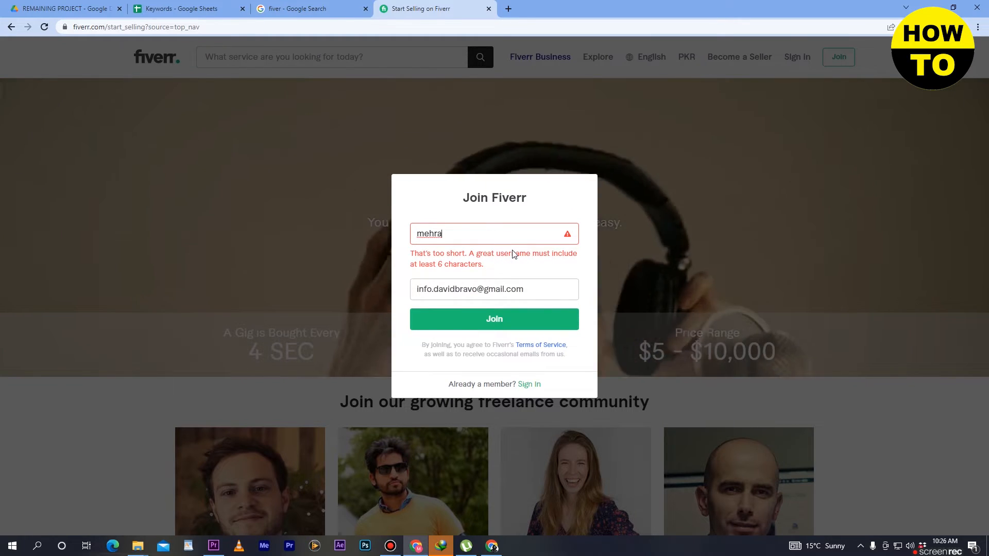
{"action": "type", "text": "n"}
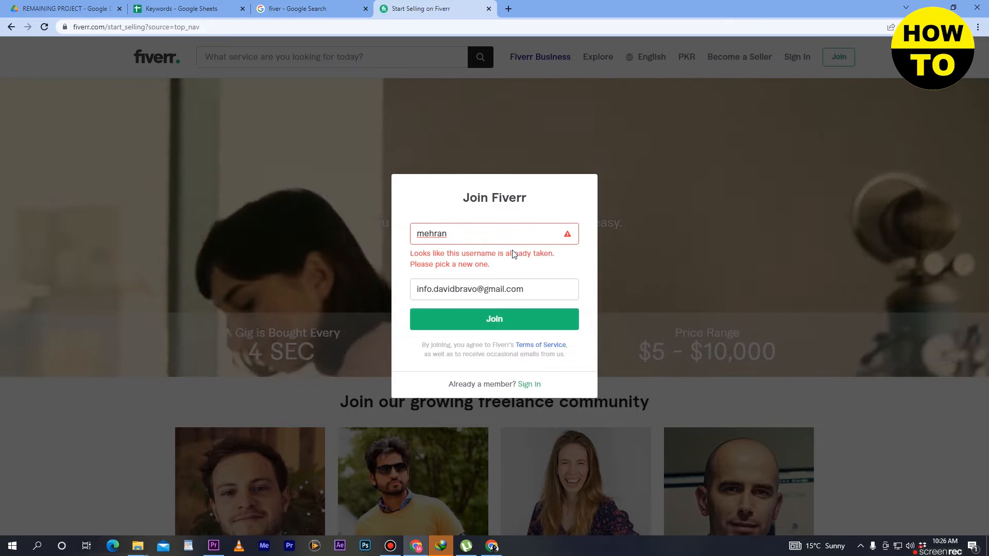
{"action": "type", "text": ".h"}
{"action": "key", "text": "BackSpace"}
{"action": "key", "text": "BackSpace"}
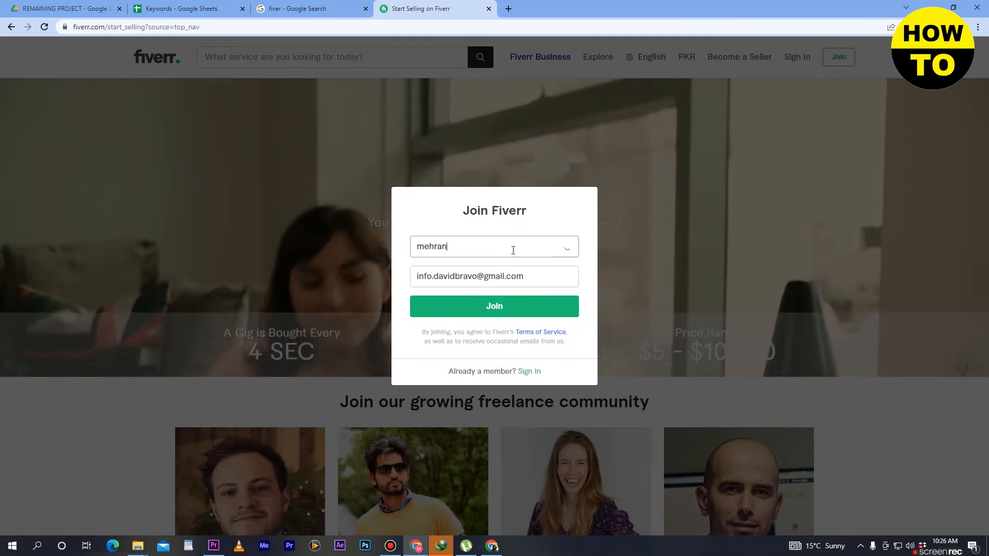
{"action": "type", "text": "h"}
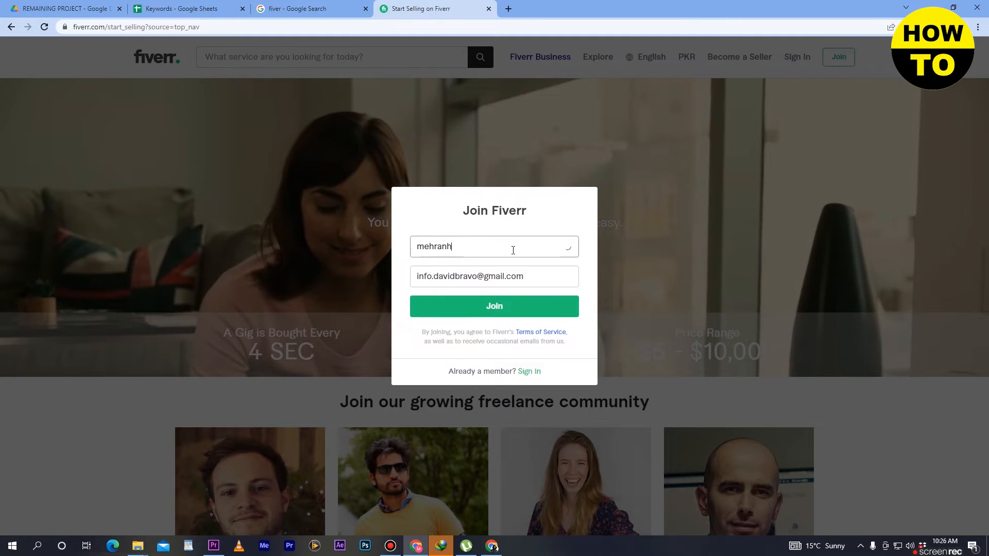
{"action": "type", "text": "ired"}
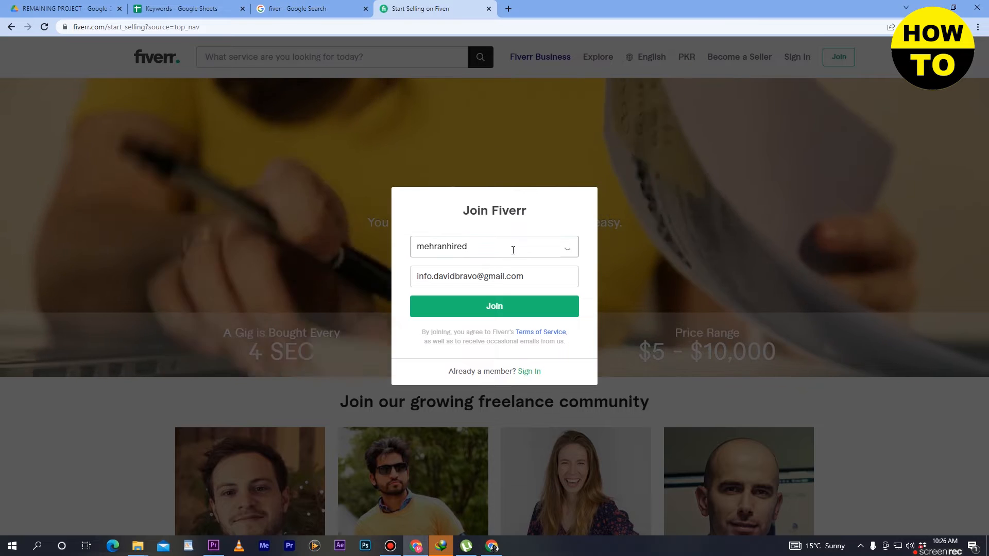
{"action": "type", "text": "help"}
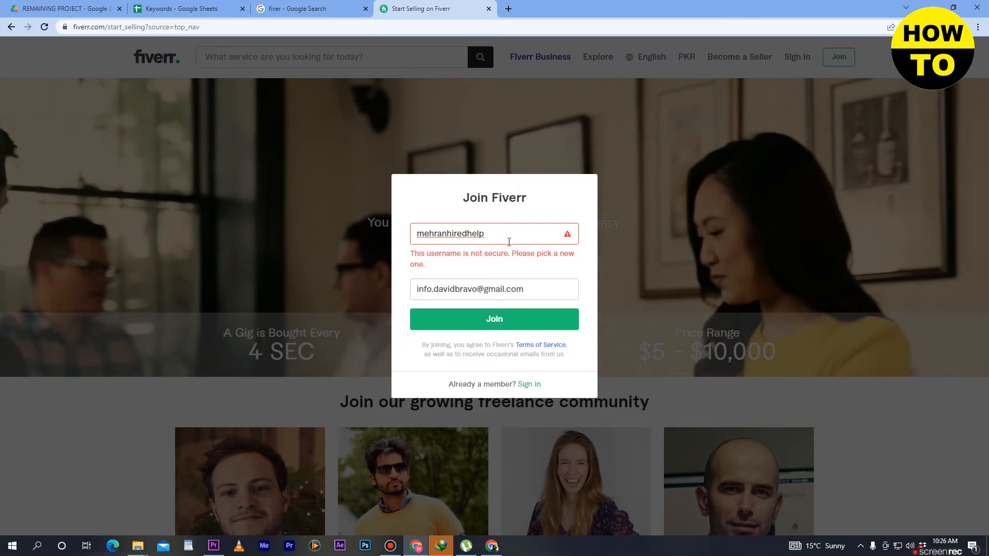
{"action": "left_click", "coordinate": [478, 235]}
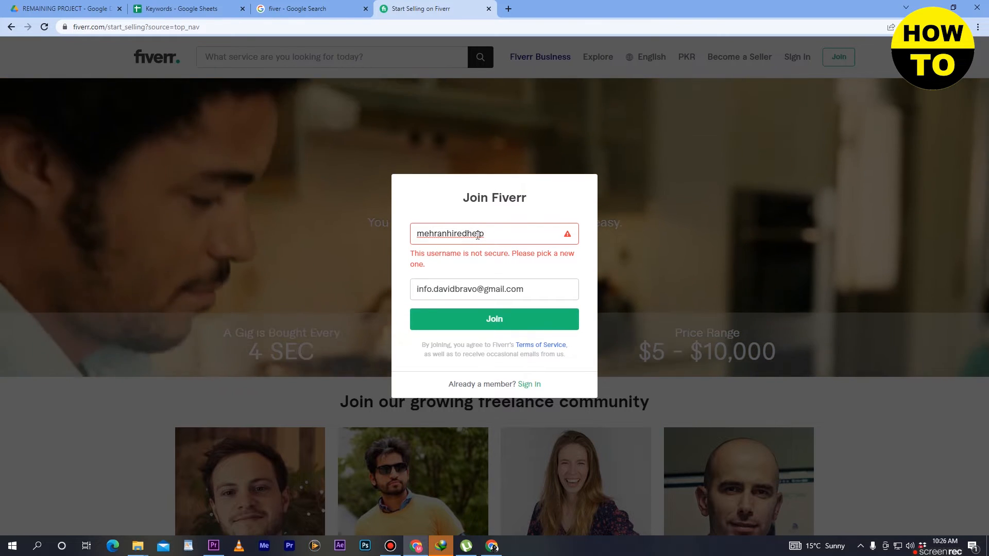
{"action": "left_click_drag", "start_coordinate": [486, 233], "coordinate": [443, 233]}
{"action": "type", "text": "bhjih"}
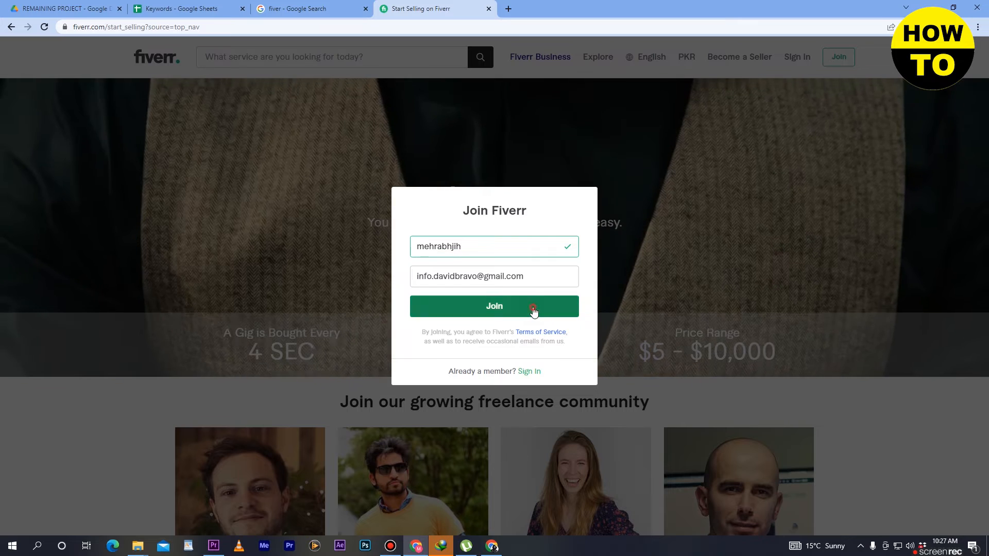
{"action": "left_click", "coordinate": [534, 309]}
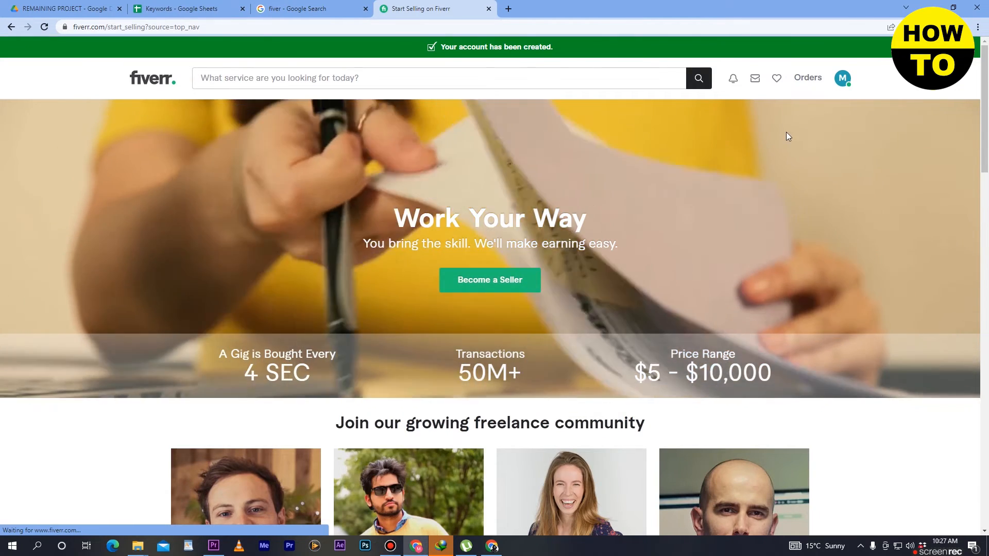
Open the avatar's account menu and choose Become a Seller
{"action": "scroll", "coordinate": [635, 262], "scroll_direction": "down", "scroll_amount": 2}
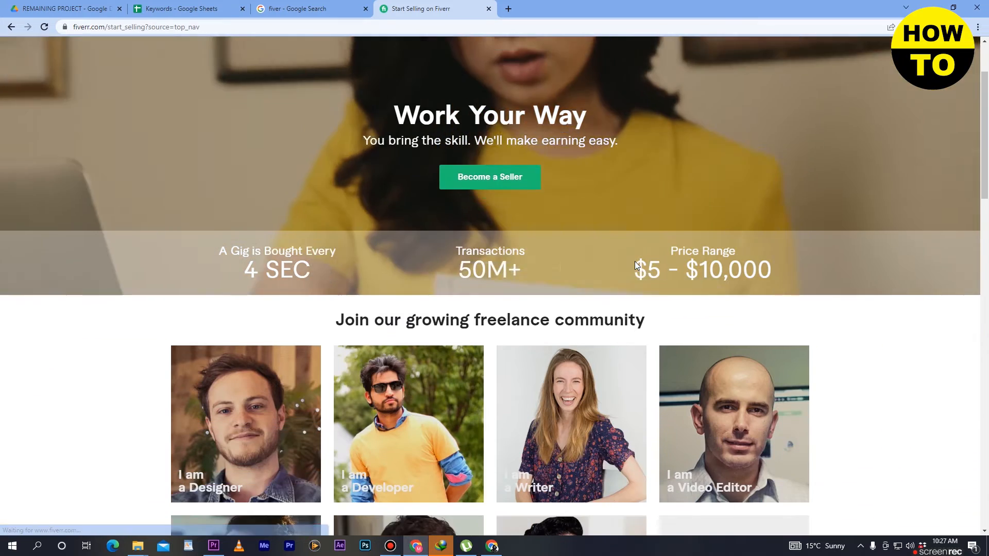
{"action": "scroll", "coordinate": [634, 261], "scroll_direction": "up", "scroll_amount": 2}
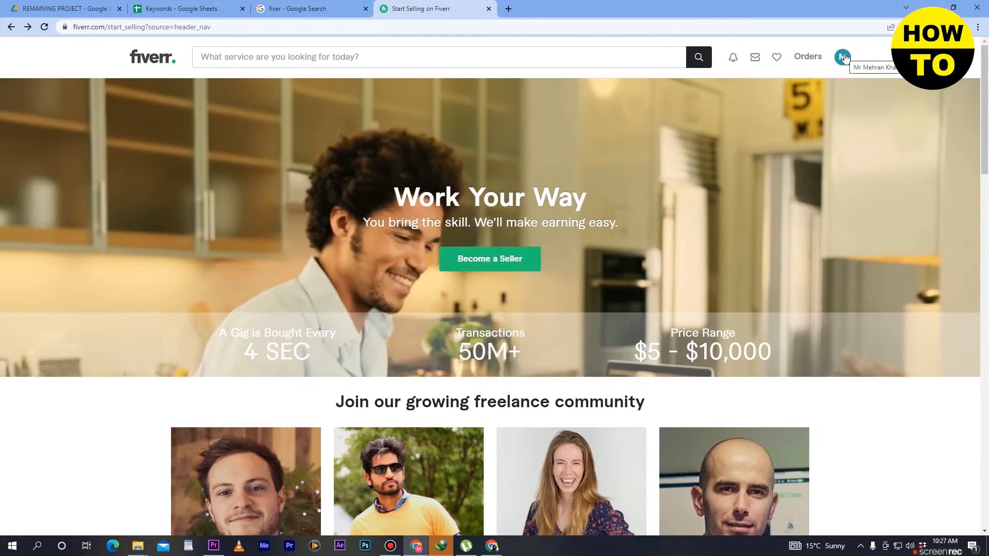
{"action": "left_click", "coordinate": [843, 57]}
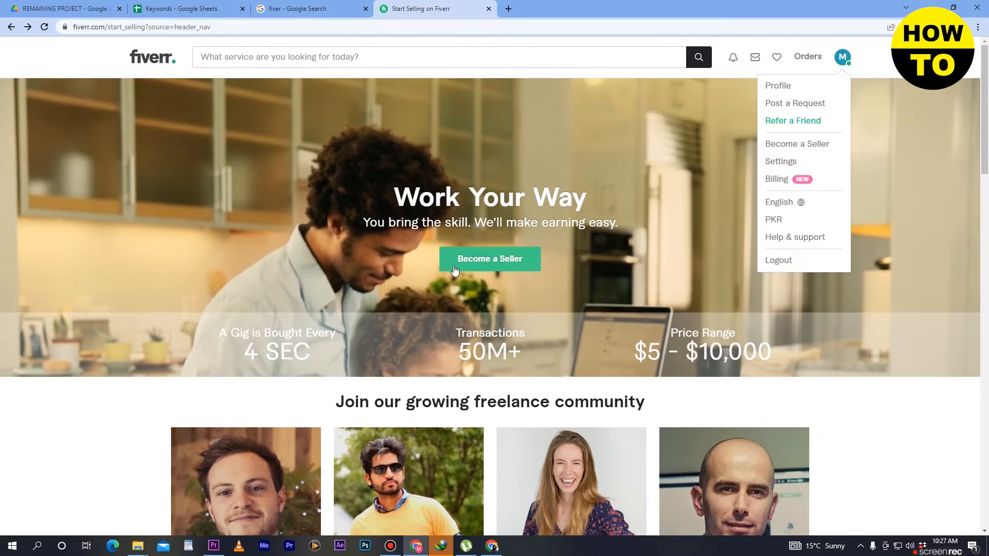
{"action": "left_click", "coordinate": [454, 270]}
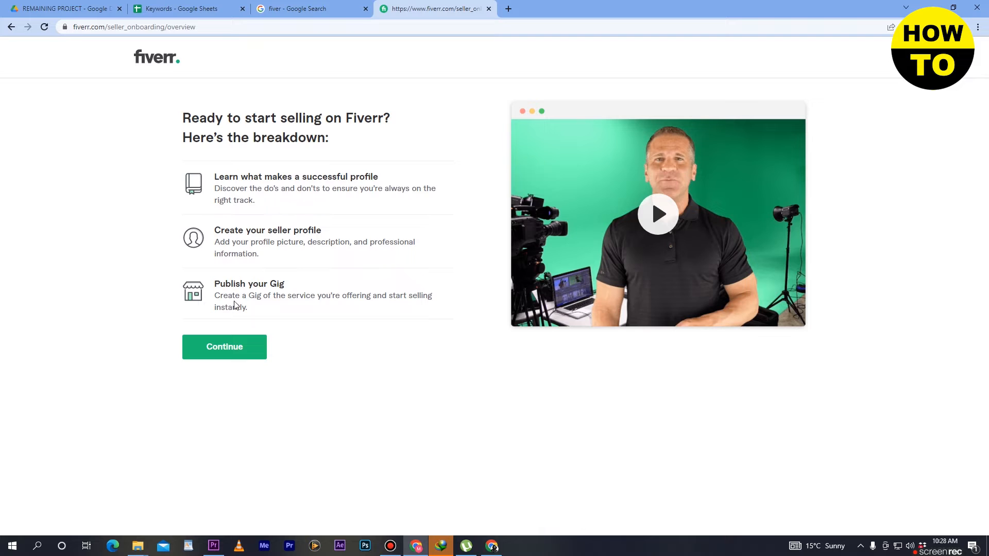
Read the profile tips and community standards pages, continuing through both to Personal Info
{"action": "left_click", "coordinate": [236, 351]}
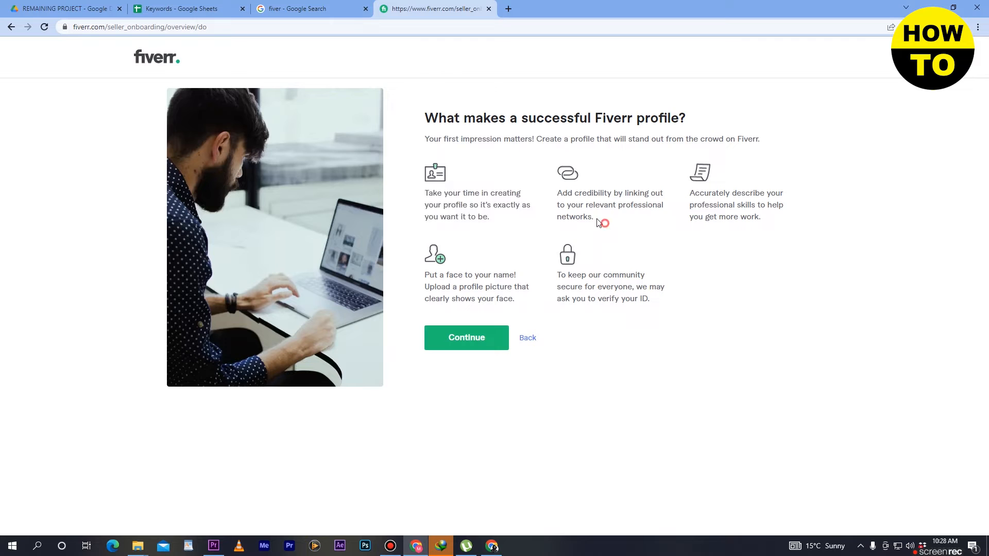
{"action": "left_click_drag", "start_coordinate": [605, 226], "coordinate": [541, 195]}
{"action": "left_click_drag", "start_coordinate": [768, 221], "coordinate": [697, 198]}
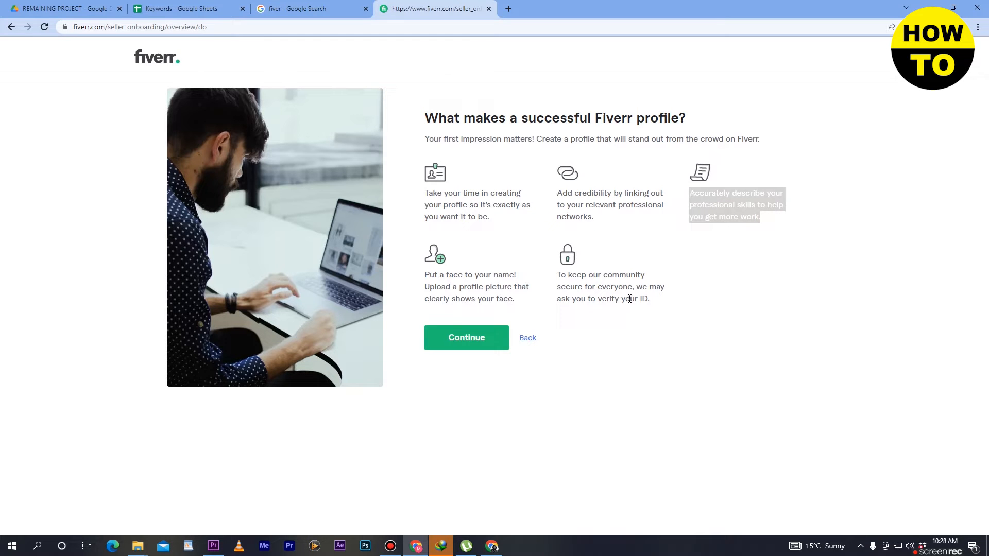
{"action": "left_click_drag", "start_coordinate": [648, 300], "coordinate": [561, 275]}
{"action": "left_click_drag", "start_coordinate": [515, 300], "coordinate": [446, 287]}
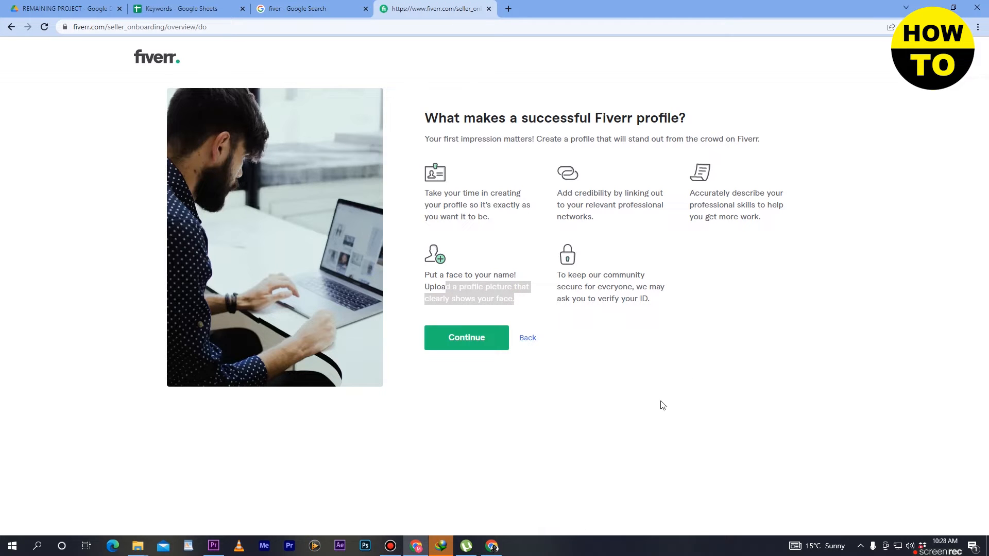
{"action": "left_click", "coordinate": [474, 342]}
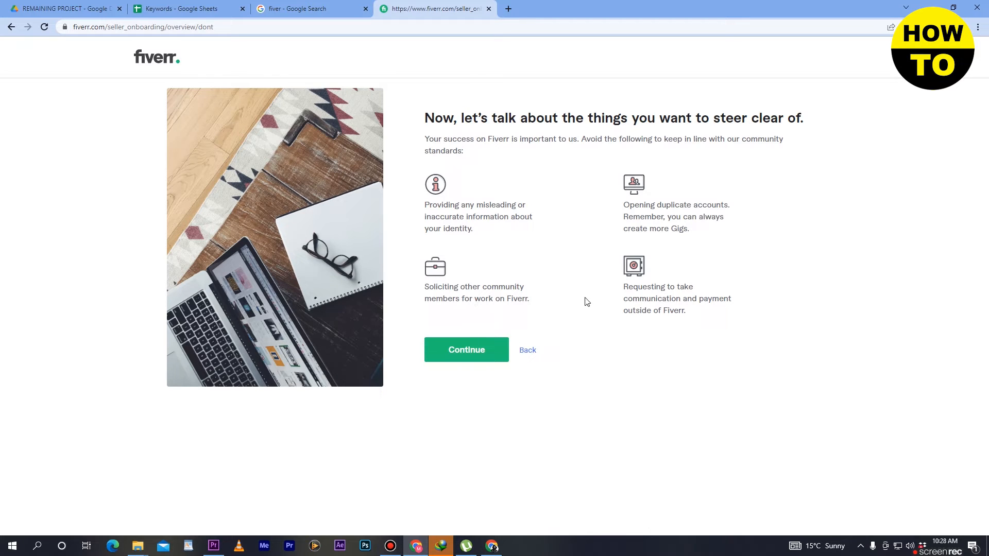
{"action": "left_click", "coordinate": [462, 349]}
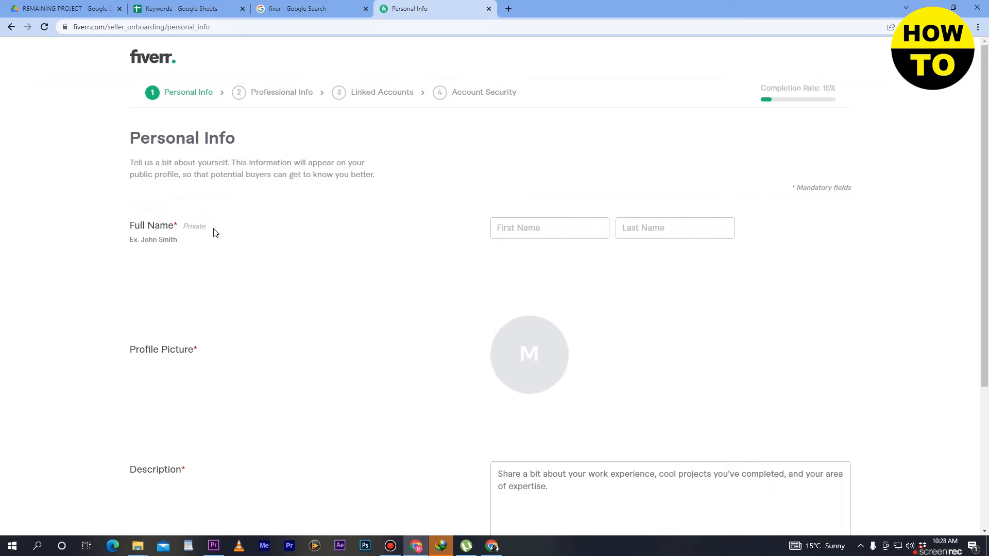
Enter the seller's first and last name in the Full Name fields
{"action": "scroll", "coordinate": [353, 232], "scroll_direction": "down", "scroll_amount": 2}
{"action": "scroll", "coordinate": [351, 232], "scroll_direction": "up", "scroll_amount": 2}
{"action": "left_click", "coordinate": [561, 237]}
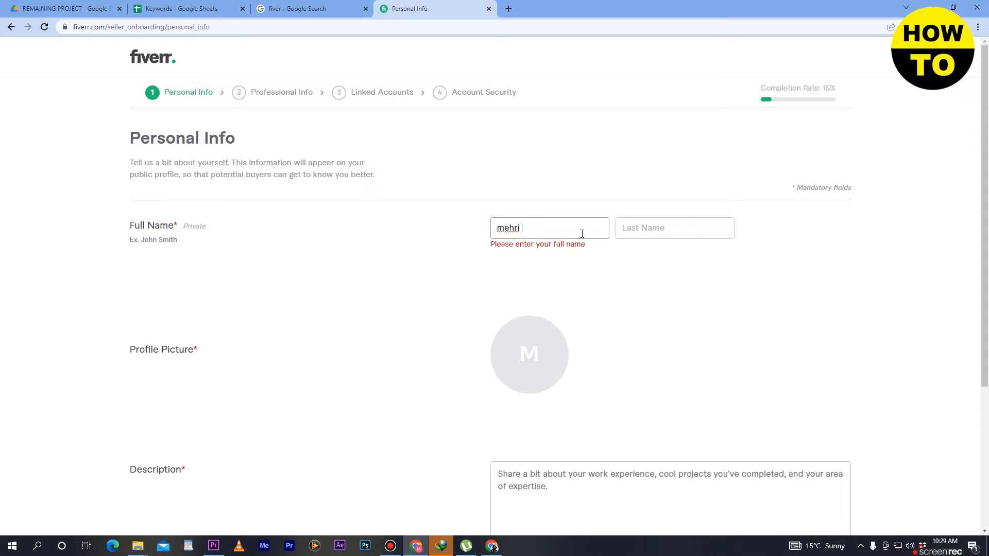
{"action": "left_click", "coordinate": [634, 227]}
{"action": "left_click", "coordinate": [542, 224]}
{"action": "key", "text": "BackSpace"}
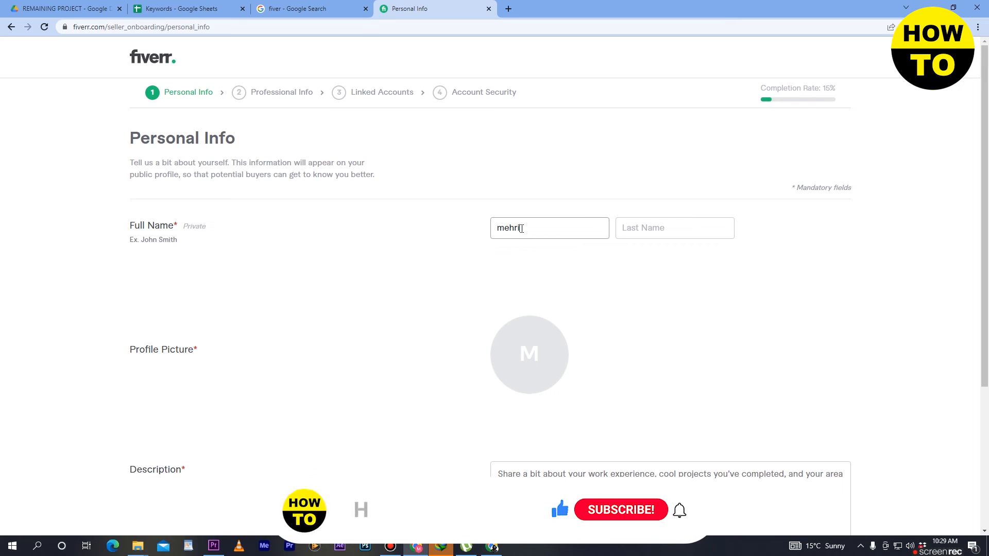
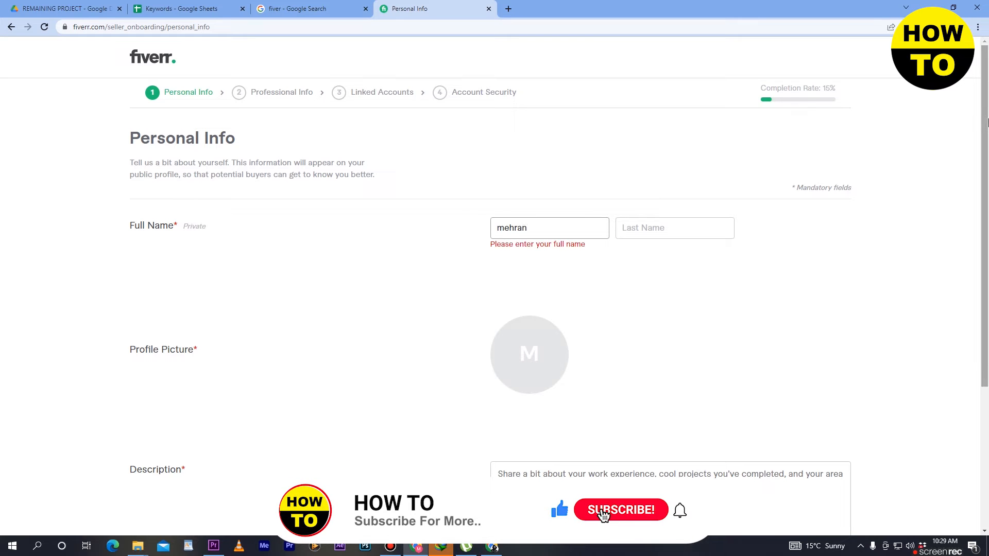
{"action": "left_click", "coordinate": [648, 230]}
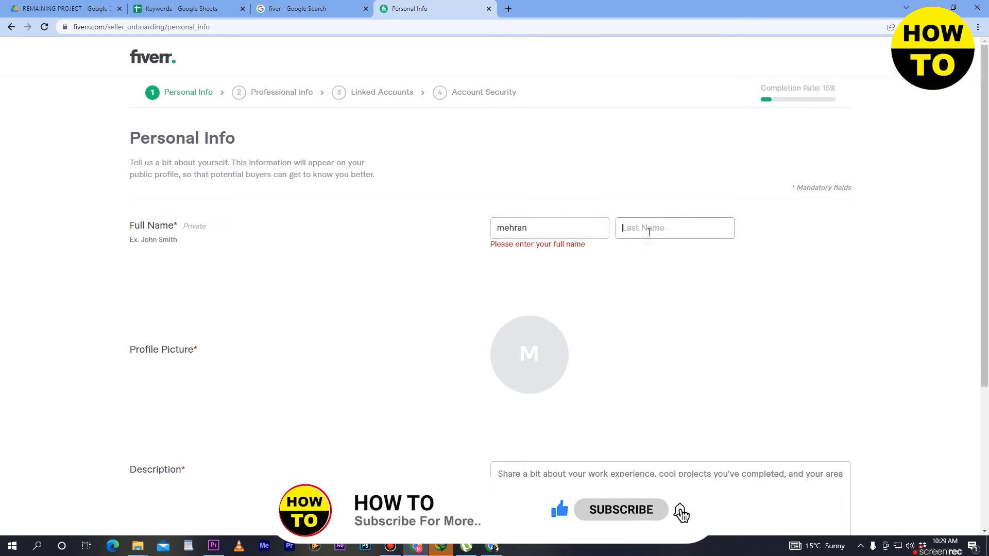
{"action": "left_click", "coordinate": [691, 275]}
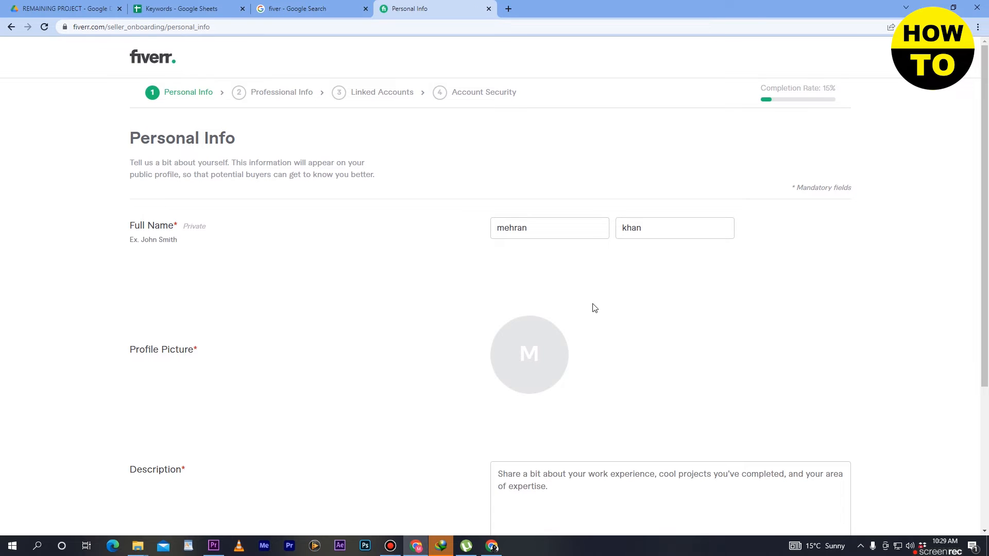
Cancel the profile picture file picker, lacking an image, and open a new browser tab
{"action": "scroll", "coordinate": [592, 309], "scroll_direction": "down", "scroll_amount": 2}
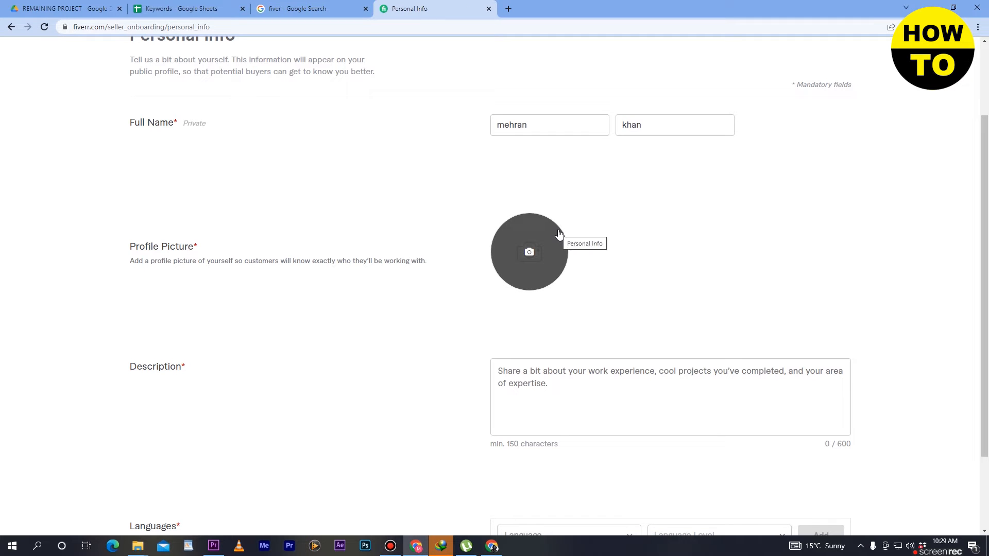
{"action": "scroll", "coordinate": [619, 316], "scroll_direction": "up", "scroll_amount": 2}
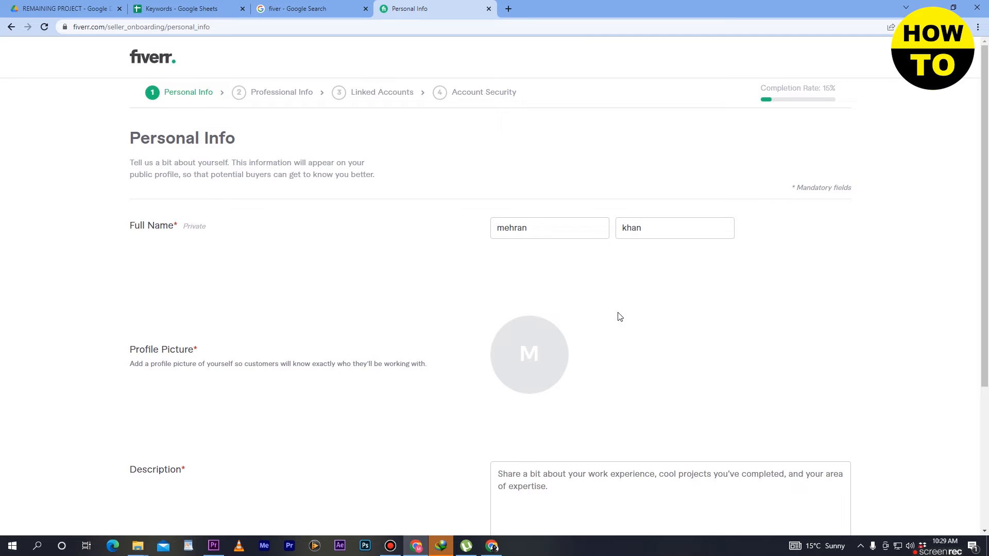
{"action": "scroll", "coordinate": [620, 317], "scroll_direction": "down", "scroll_amount": 2}
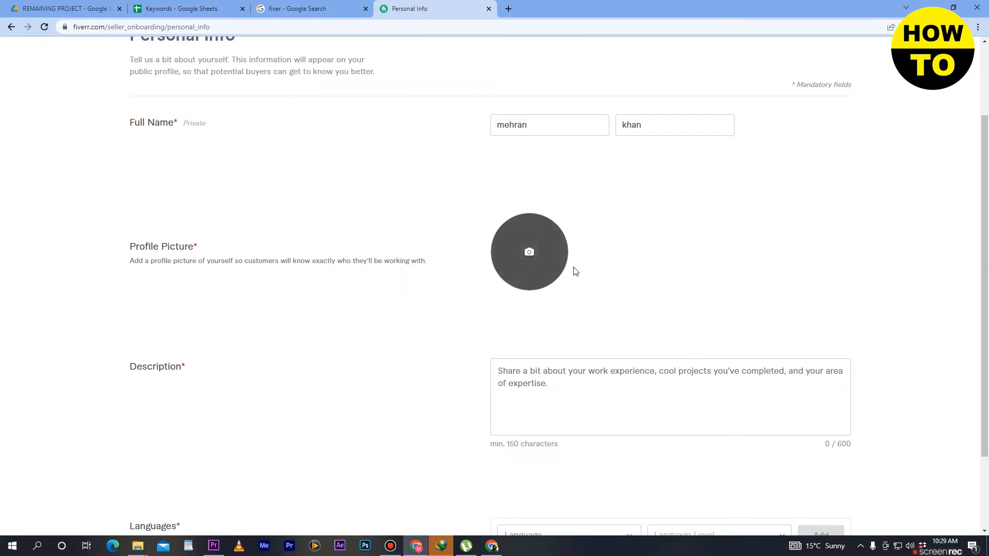
{"action": "left_click", "coordinate": [539, 255]}
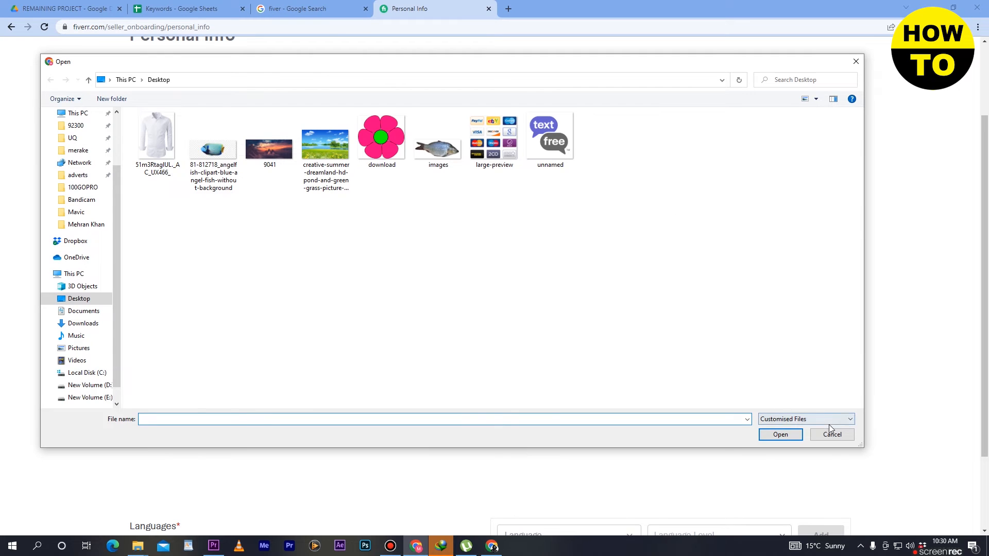
{"action": "left_click", "coordinate": [832, 435]}
{"action": "left_click", "coordinate": [509, 9]}
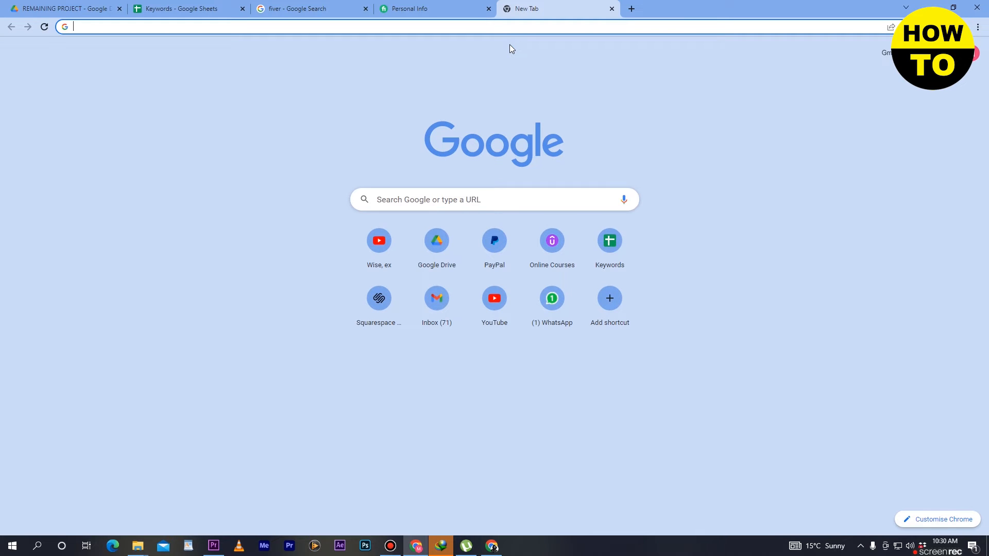
Search Google Images for a selfie and save the Freepik man's photo as download.jpg
{"action": "type", "text": "slfie"}
{"action": "key", "text": "Return"}
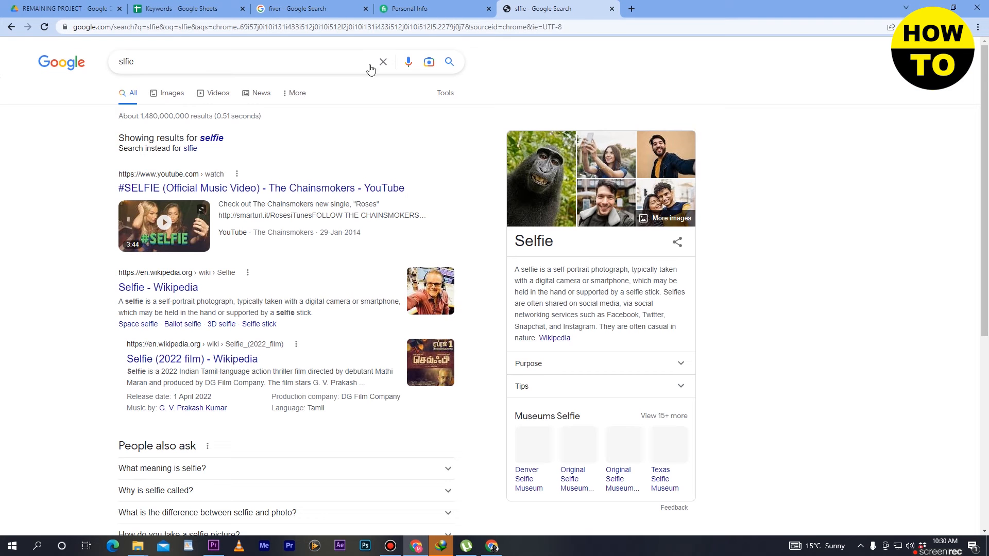
{"action": "left_click", "coordinate": [169, 90]}
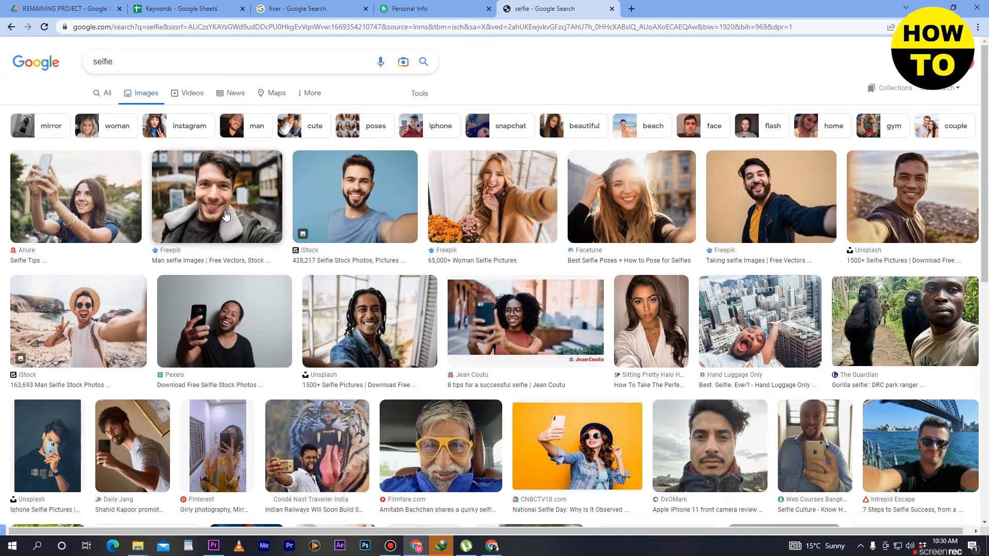
{"action": "left_click", "coordinate": [226, 215]}
{"action": "right_click", "coordinate": [660, 206]}
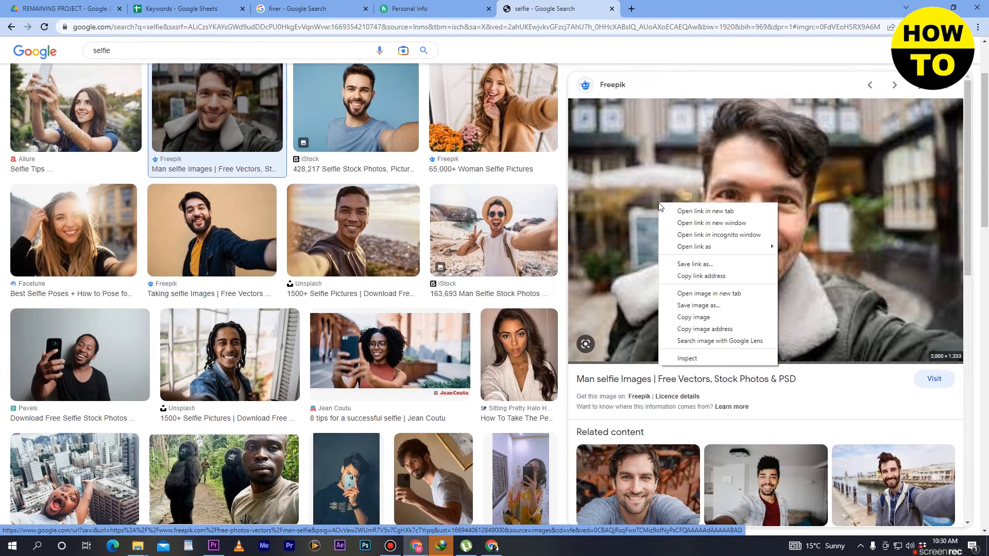
{"action": "left_click", "coordinate": [698, 305]}
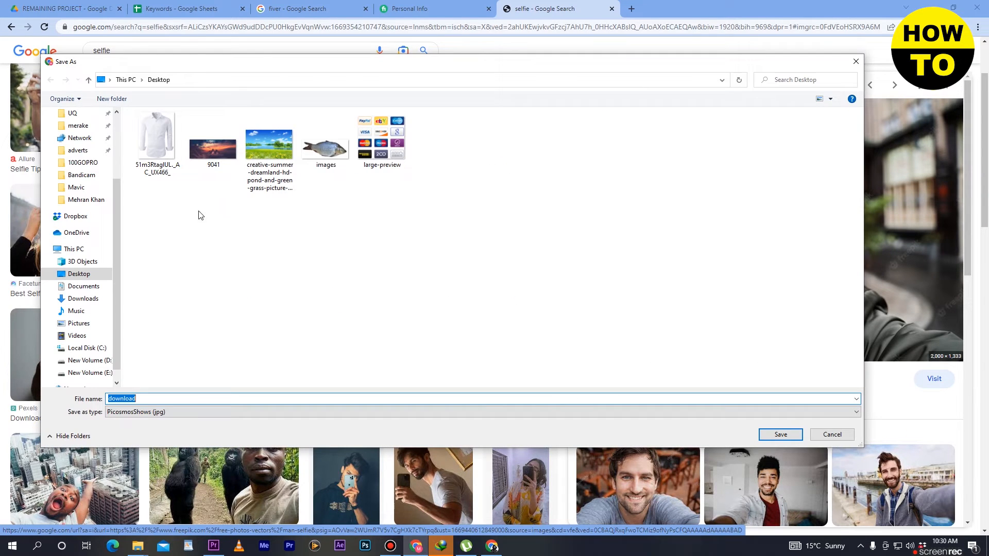
{"action": "left_click", "coordinate": [780, 434]}
{"action": "left_click", "coordinate": [414, 6]}
{"action": "left_click", "coordinate": [534, 257]}
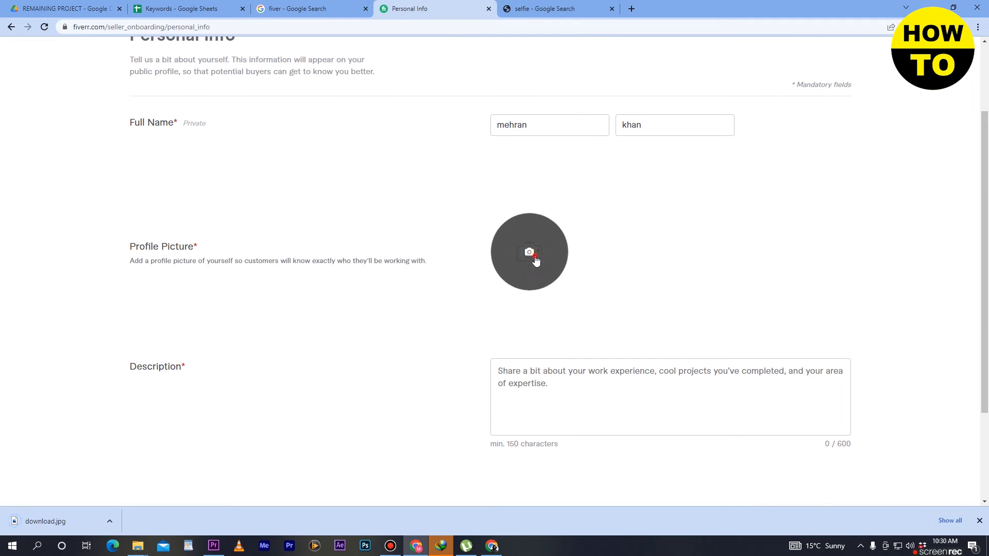
Upload the saved download.jpg selfie as the profile picture, then click into the description
{"action": "left_click", "coordinate": [374, 146]}
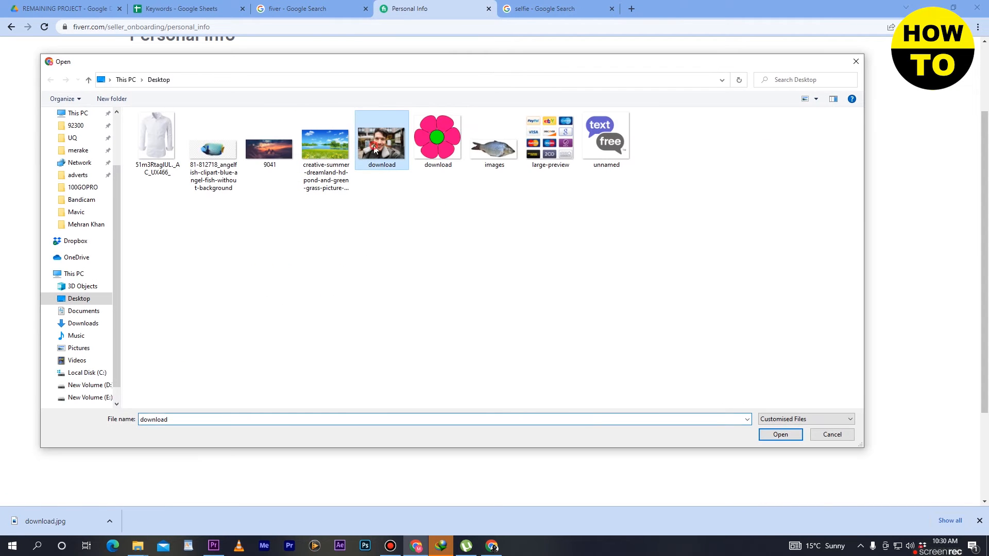
{"action": "left_click", "coordinate": [789, 436]}
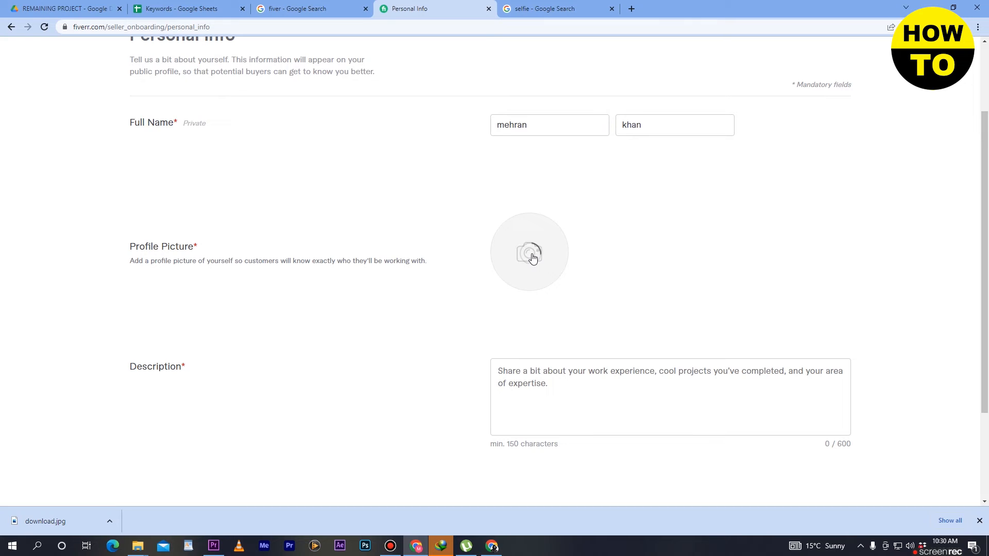
{"action": "scroll", "coordinate": [640, 201], "scroll_direction": "down", "scroll_amount": 1}
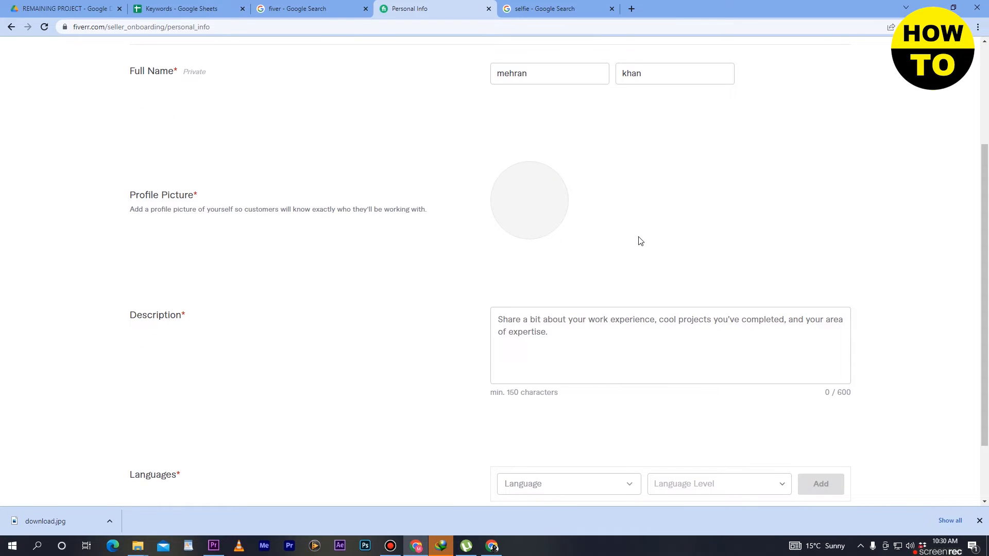
{"action": "scroll", "coordinate": [640, 241], "scroll_direction": "down", "scroll_amount": 2}
{"action": "left_click", "coordinate": [561, 261]}
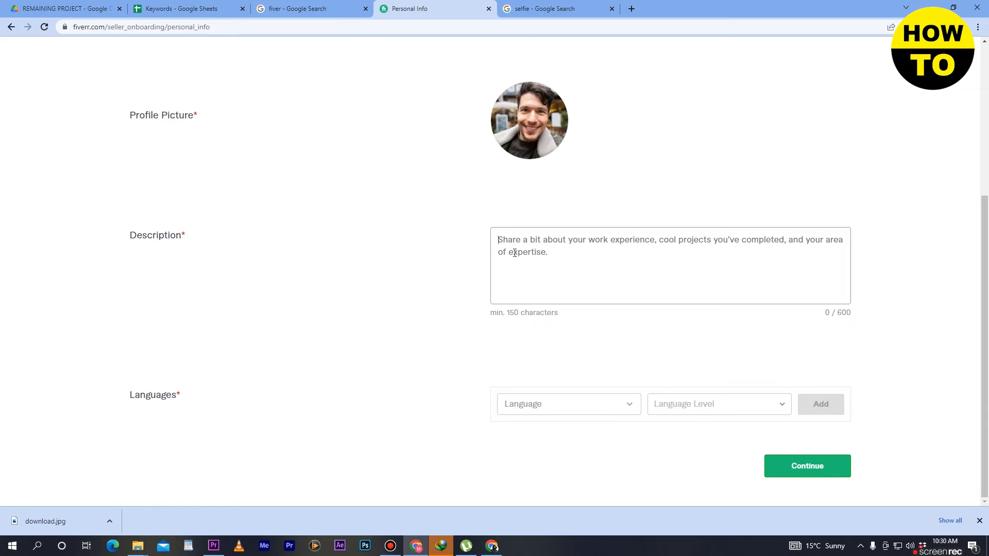
{"action": "scroll", "coordinate": [554, 270], "scroll_direction": "up", "scroll_amount": 4}
{"action": "scroll", "coordinate": [552, 271], "scroll_direction": "down", "scroll_amount": 4}
{"action": "scroll", "coordinate": [558, 272], "scroll_direction": "up", "scroll_amount": 3}
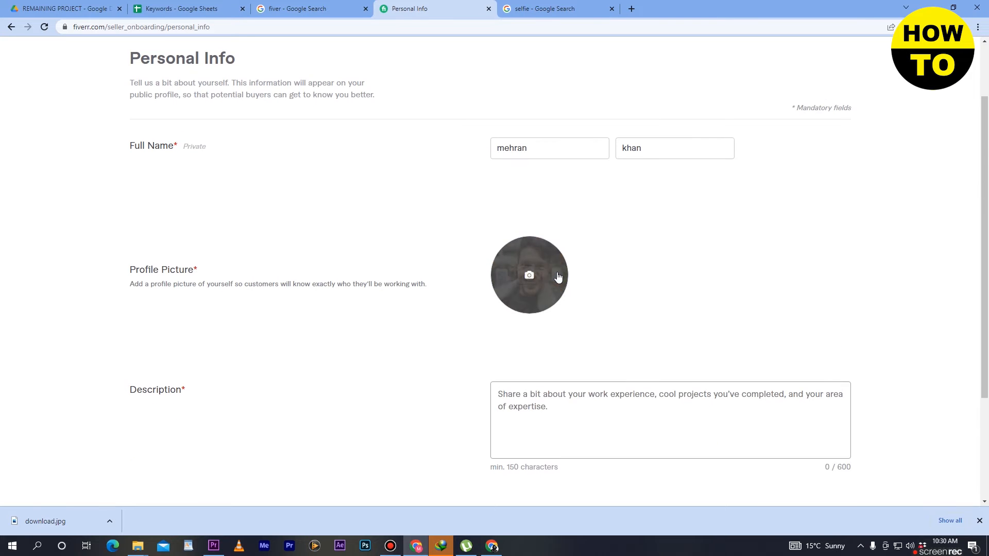
{"action": "scroll", "coordinate": [557, 276], "scroll_direction": "down", "scroll_amount": 2}
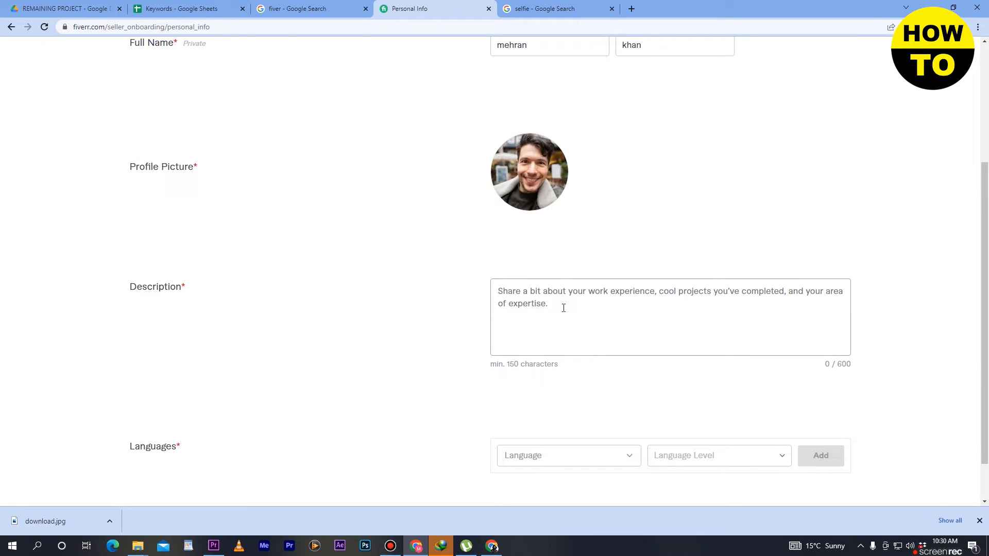
{"action": "scroll", "coordinate": [546, 368], "scroll_direction": "down", "scroll_amount": 1}
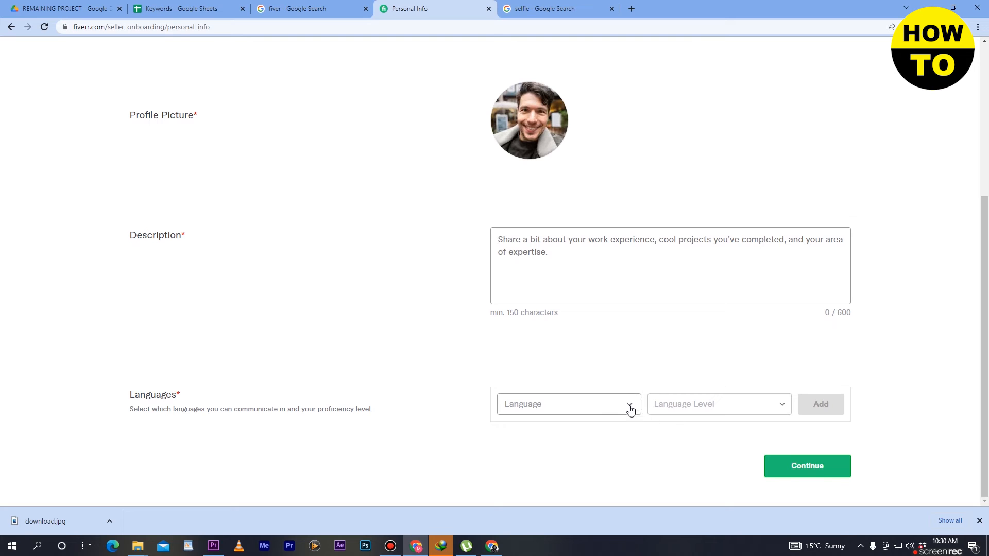
Add English at Fluent level to the profile languages
{"action": "left_click", "coordinate": [577, 414]}
{"action": "left_click", "coordinate": [578, 414]}
{"action": "left_click", "coordinate": [754, 405]}
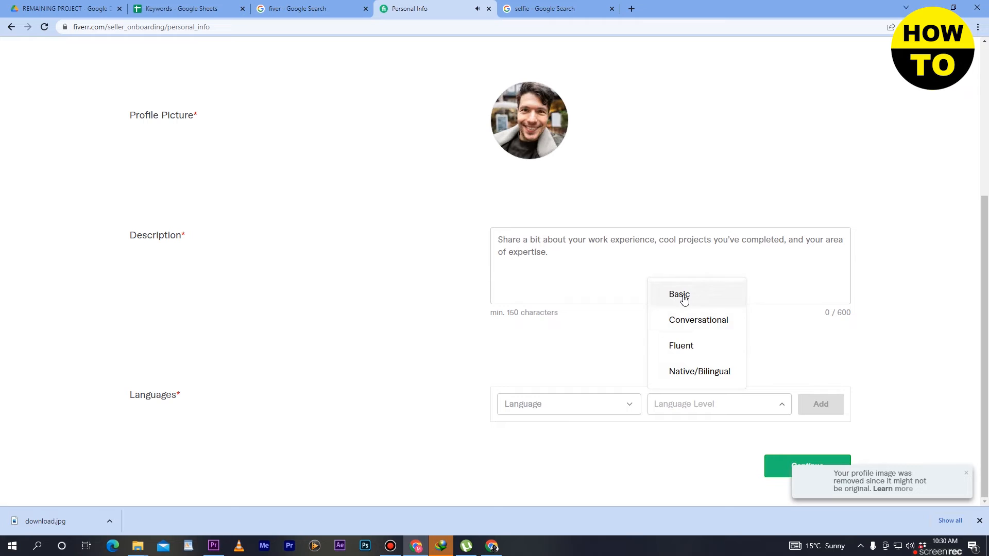
{"action": "left_click", "coordinate": [696, 349]}
{"action": "left_click", "coordinate": [573, 403]}
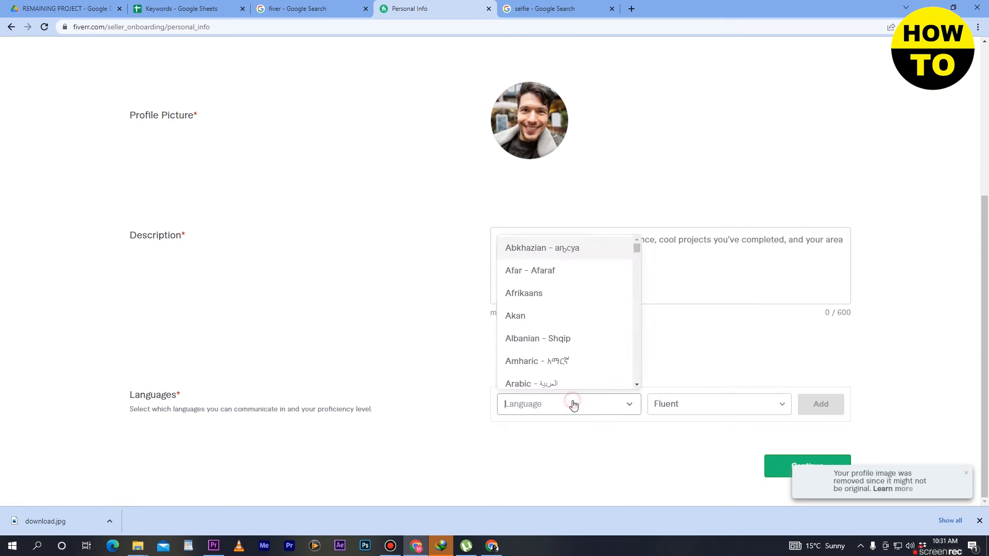
{"action": "type", "text": "eng"}
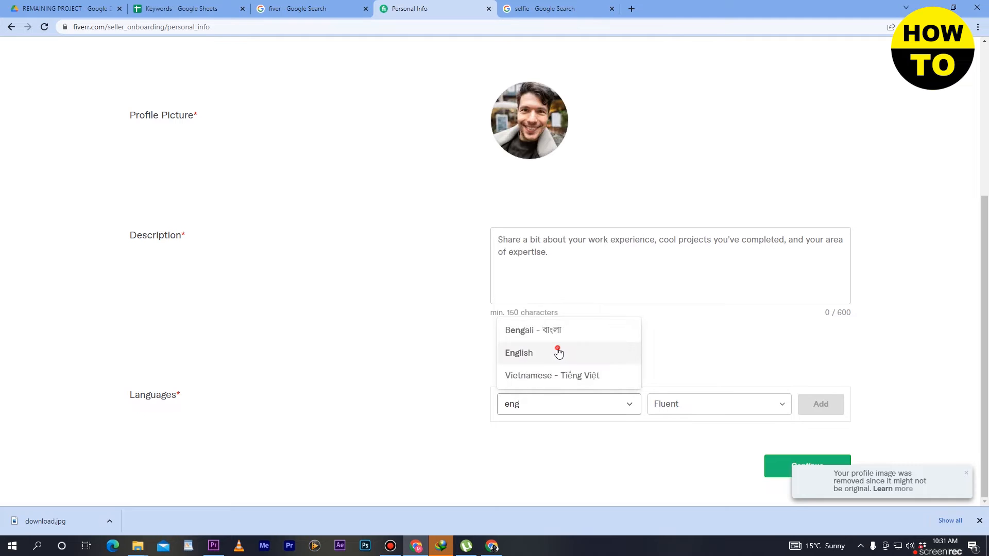
{"action": "left_click", "coordinate": [558, 353]}
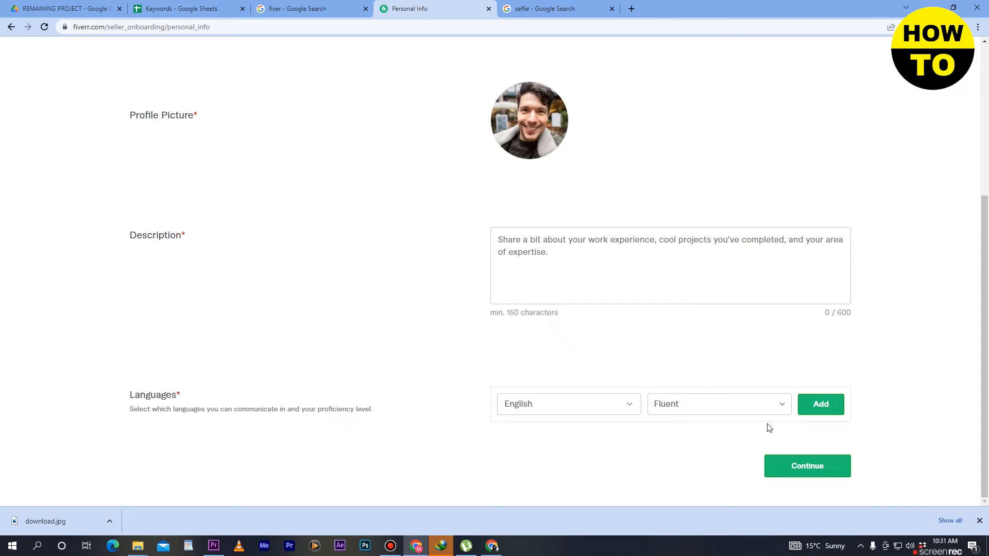
{"action": "left_click", "coordinate": [829, 413]}
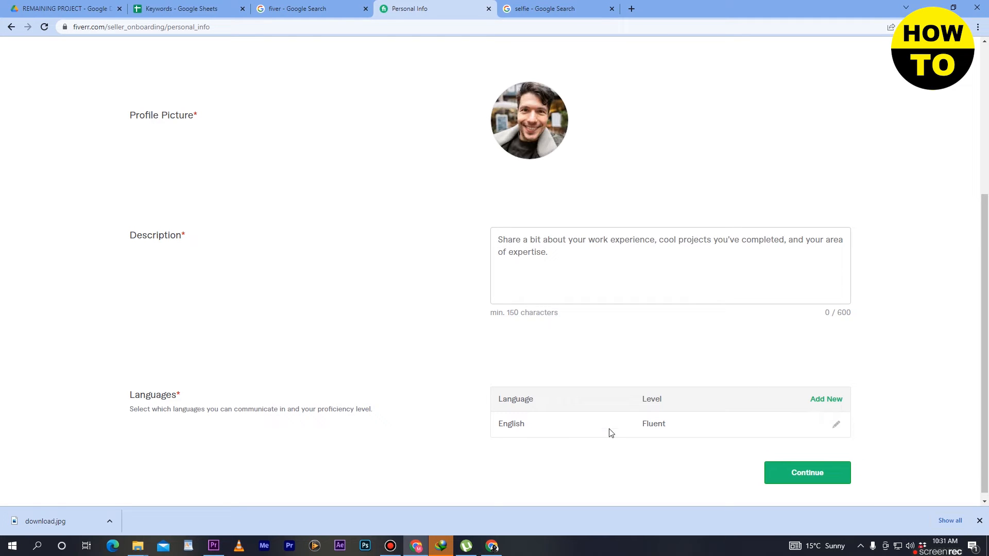
Add Arabic at Basic level as a second language
{"action": "left_click", "coordinate": [824, 405]}
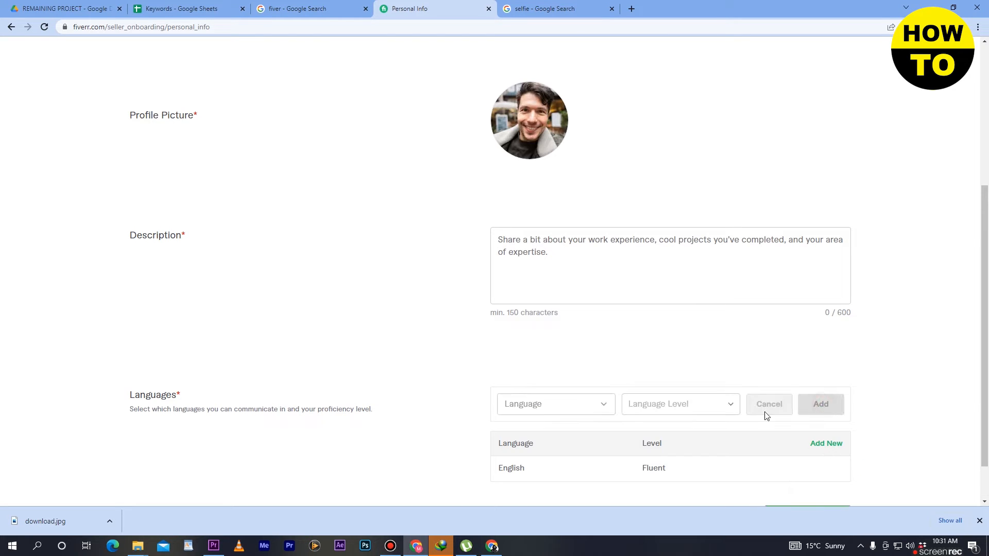
{"action": "left_click", "coordinate": [559, 413]}
{"action": "left_click", "coordinate": [547, 385]}
{"action": "left_click", "coordinate": [714, 404]}
{"action": "left_click", "coordinate": [650, 294]}
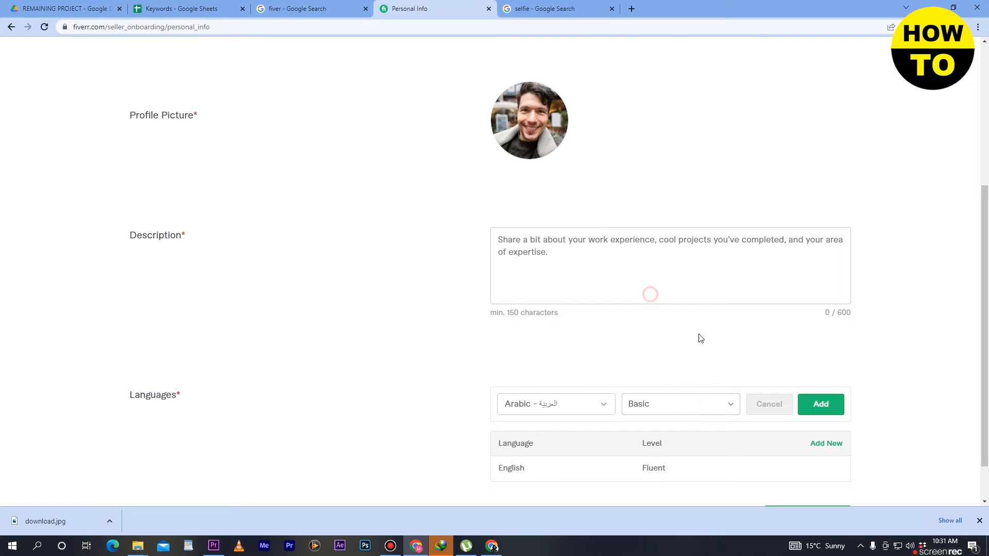
{"action": "left_click", "coordinate": [820, 414]}
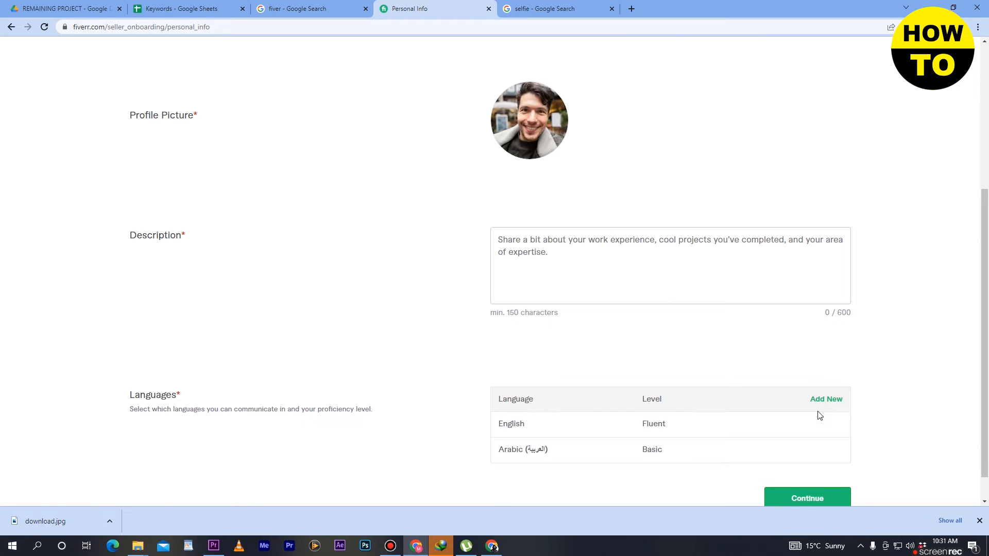
{"action": "scroll", "coordinate": [578, 366], "scroll_direction": "down", "scroll_amount": 1}
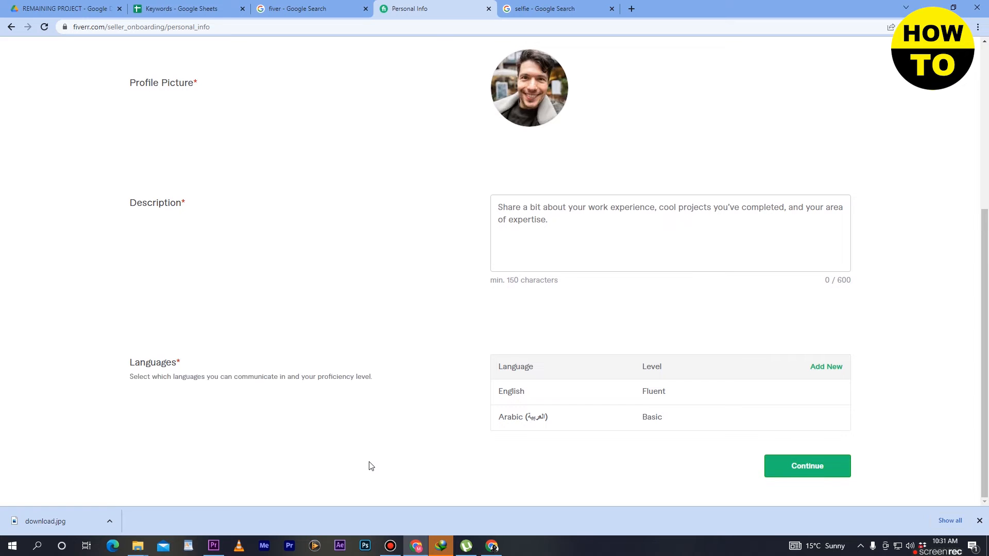
{"action": "scroll", "coordinate": [371, 466], "scroll_direction": "up", "scroll_amount": 5}
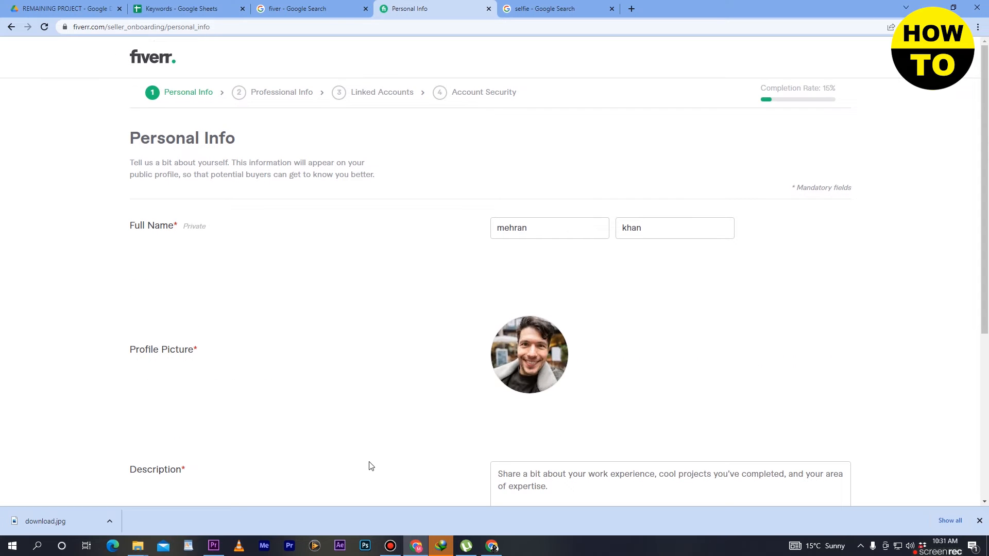
Write a profile description in the Description box and submit the Personal Info step
{"action": "scroll", "coordinate": [371, 467], "scroll_direction": "down", "scroll_amount": 5}
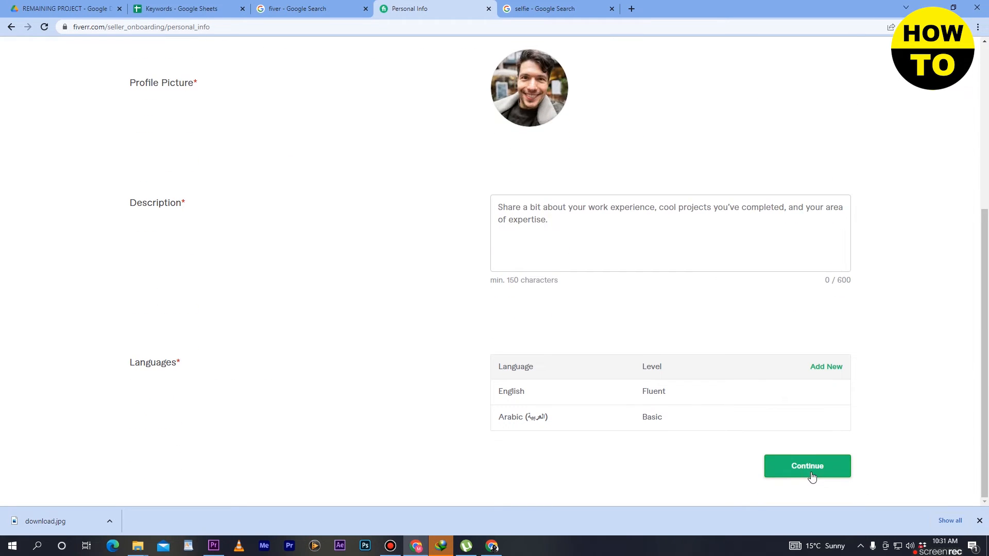
{"action": "left_click", "coordinate": [812, 474]}
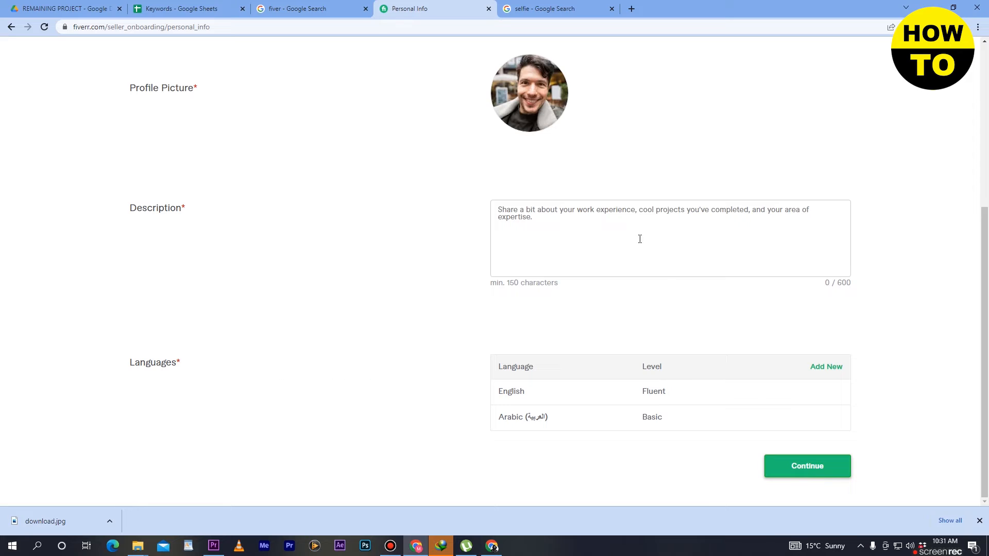
{"action": "left_click", "coordinate": [630, 226]}
{"action": "type", "text": "jkhhkhkj"}
{"action": "left_click", "coordinate": [789, 467]}
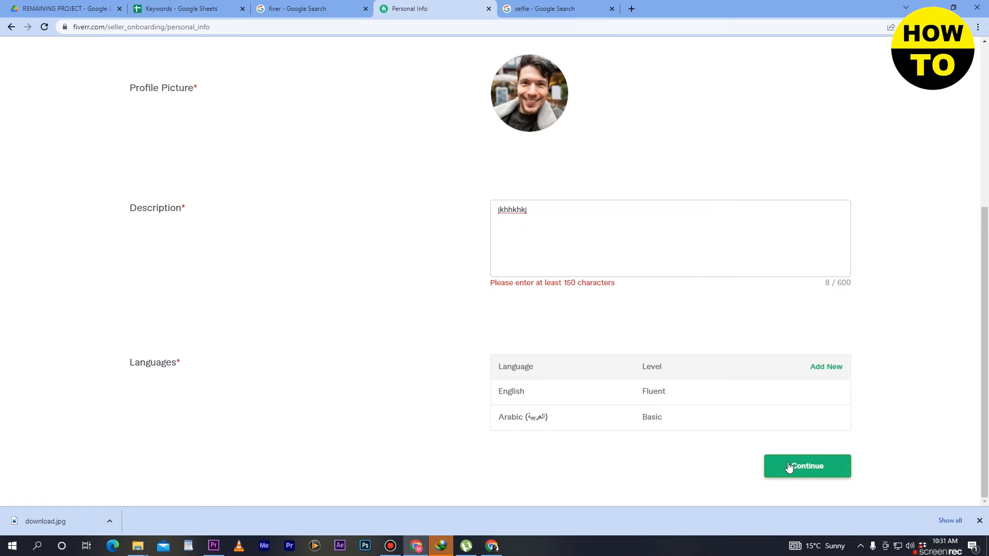
{"action": "left_click", "coordinate": [559, 231]}
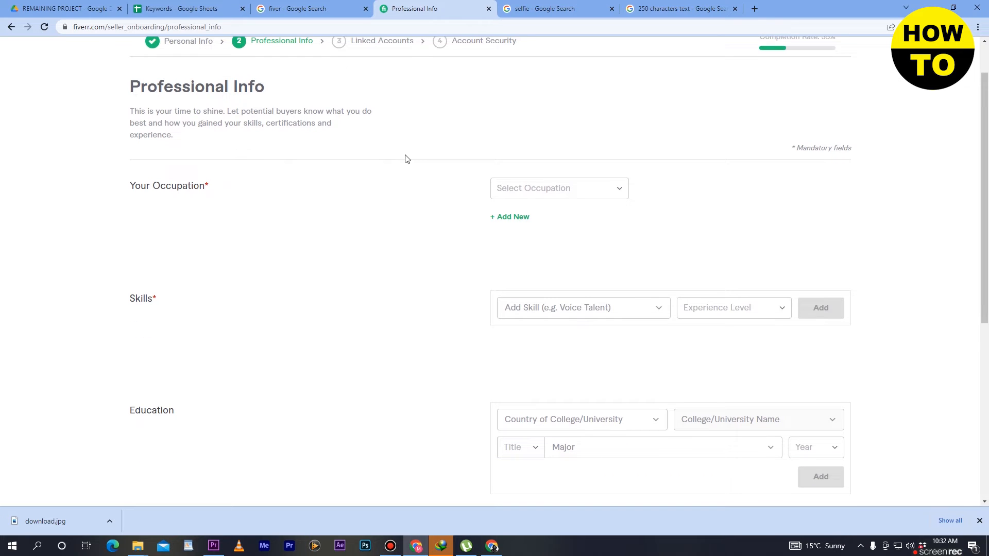
Pick Writing & Translation from the Select Occupation dropdown
{"action": "scroll", "coordinate": [596, 164], "scroll_direction": "up", "scroll_amount": 1}
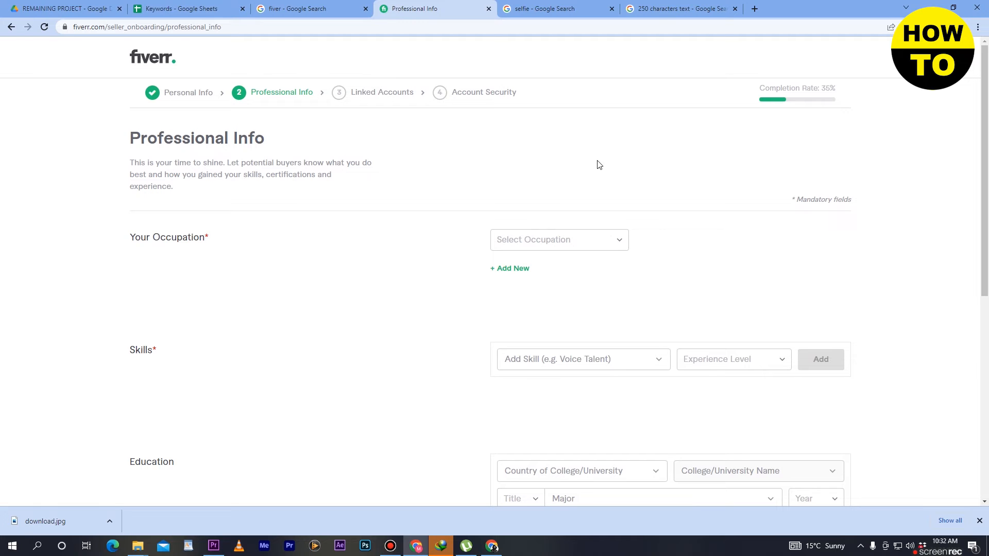
{"action": "left_click", "coordinate": [584, 241]}
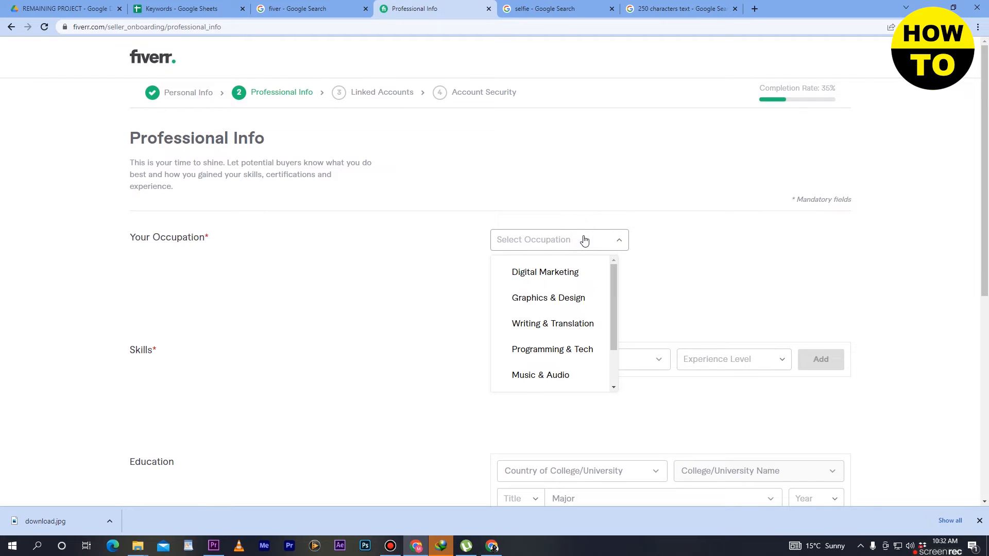
{"action": "scroll", "coordinate": [585, 287], "scroll_direction": "down", "scroll_amount": 1}
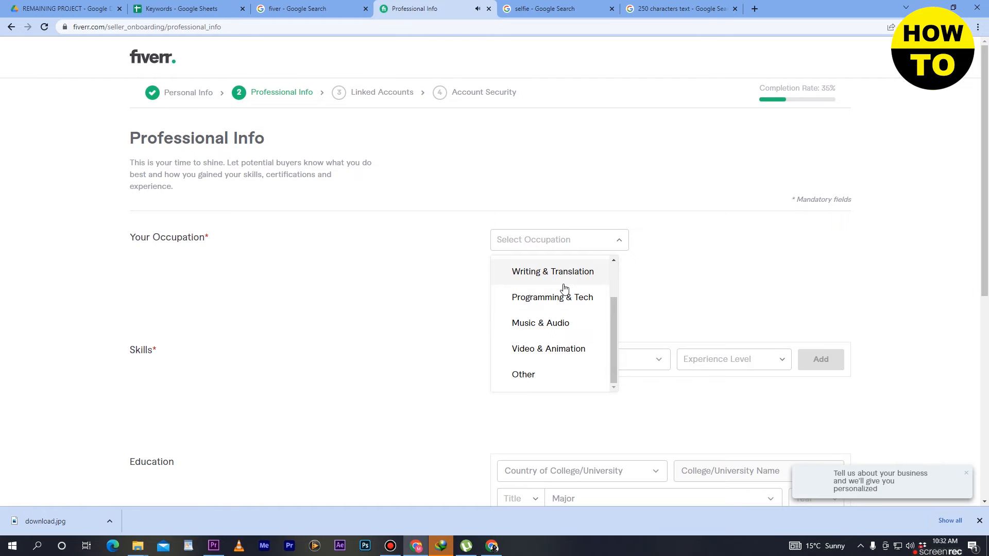
{"action": "left_click", "coordinate": [575, 273]}
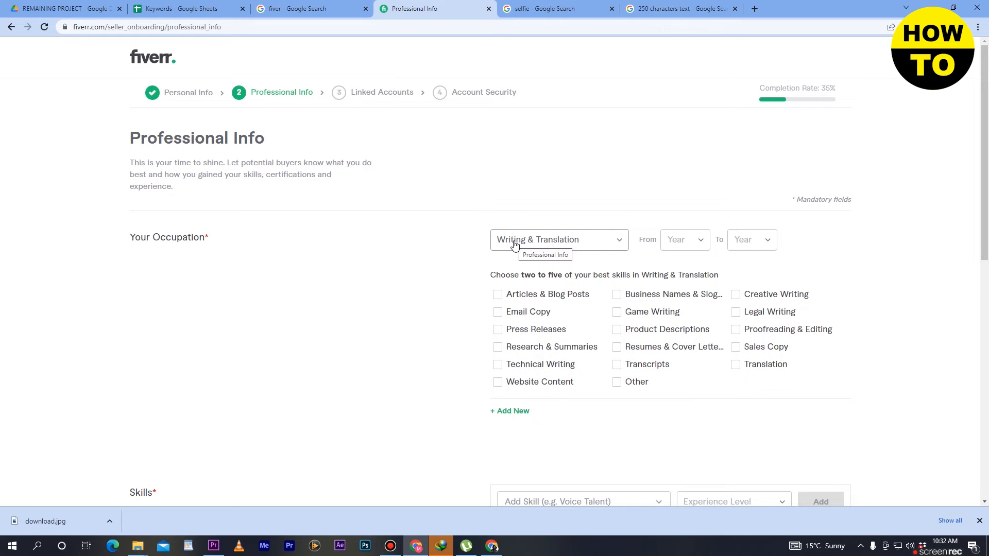
Change occupation to Music & Audio with Jingles & Drops, Mixing & Mastering, Producers & Composers, Session Musicians & Singers, Singer-Songwriters
{"action": "left_click", "coordinate": [557, 250]}
{"action": "left_click", "coordinate": [556, 250]}
{"action": "left_click", "coordinate": [555, 249]}
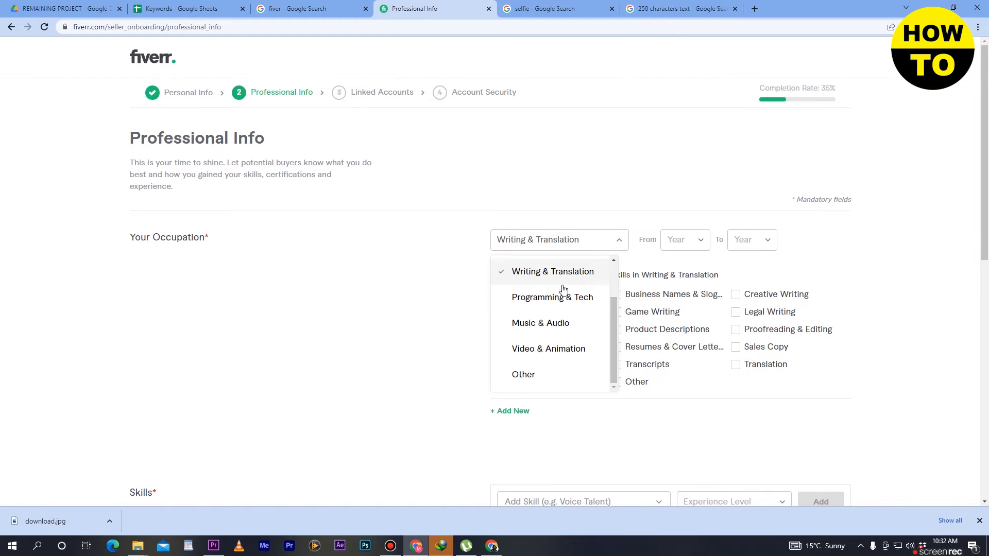
{"action": "left_click", "coordinate": [558, 323]}
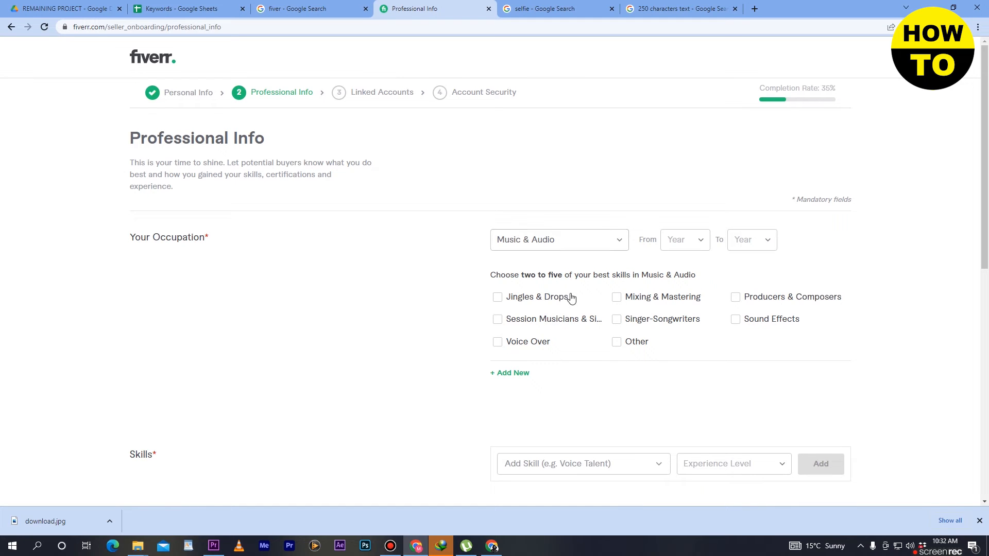
{"action": "left_click", "coordinate": [498, 303]}
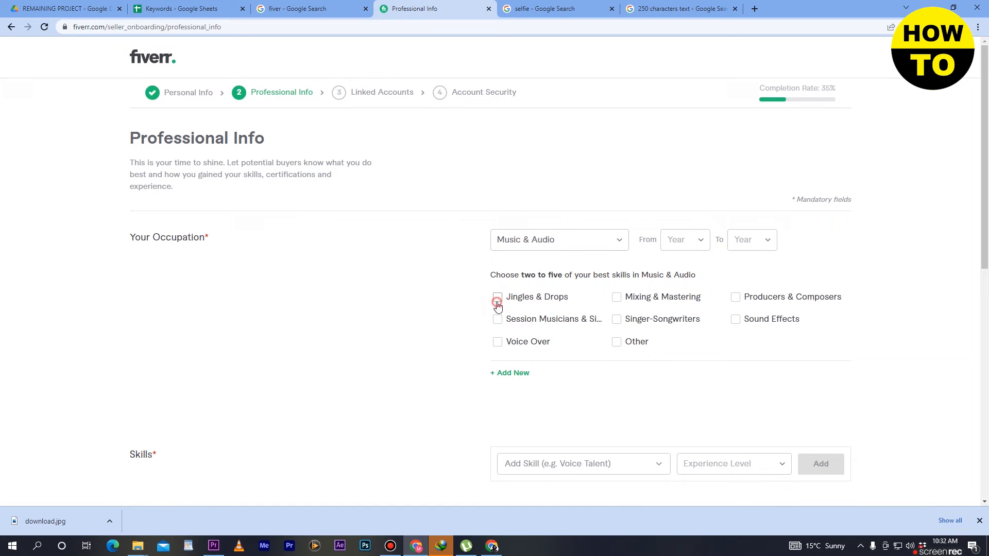
{"action": "left_click", "coordinate": [621, 298]}
{"action": "left_click", "coordinate": [738, 297]}
{"action": "left_click", "coordinate": [498, 320]}
{"action": "left_click", "coordinate": [618, 320]}
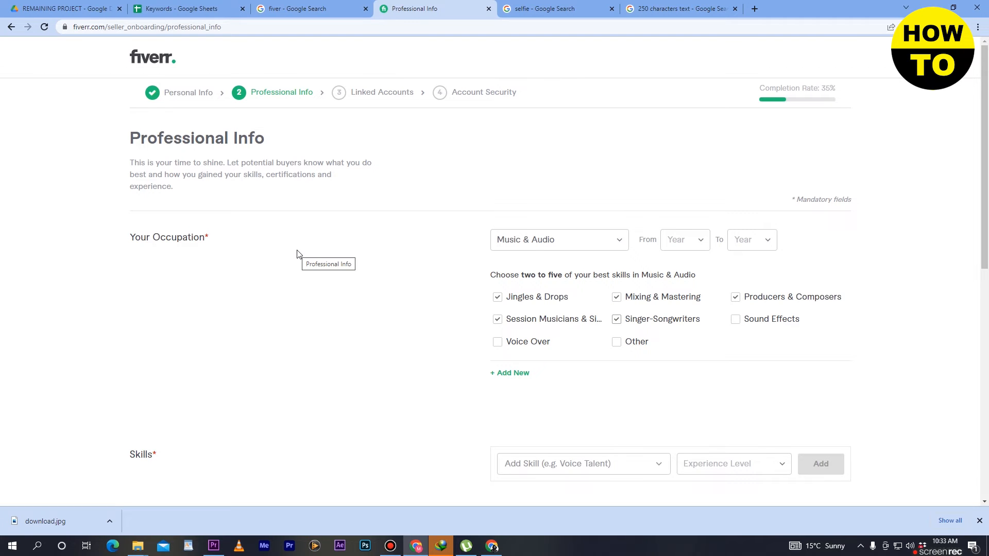
Add Digital Marketing with Content Marketing, Domain Research, E-Commerce Marketing, Local Listings and Influencer Marketing skills
{"action": "scroll", "coordinate": [297, 254], "scroll_direction": "down", "scroll_amount": 2}
{"action": "left_click", "coordinate": [519, 277]}
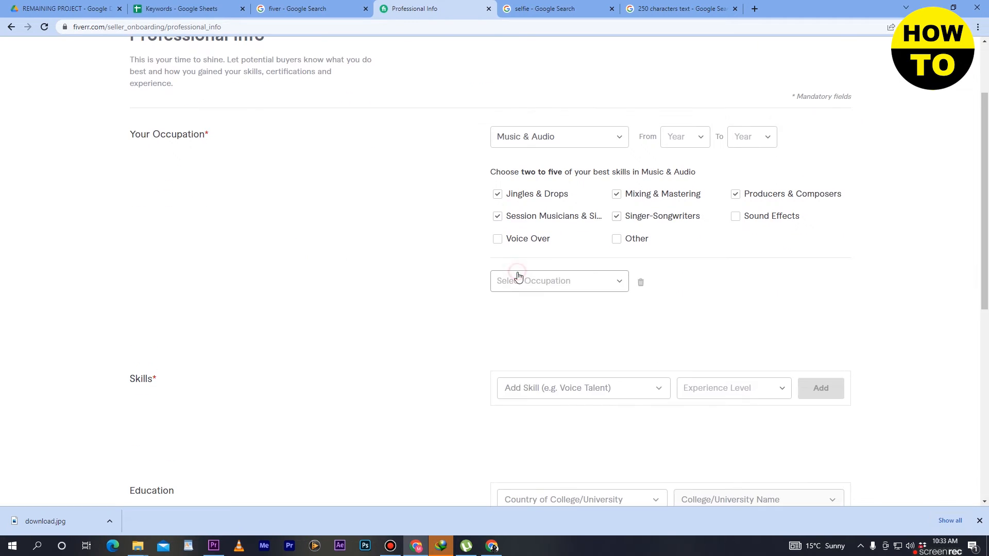
{"action": "left_click", "coordinate": [560, 289]}
{"action": "left_click", "coordinate": [567, 324]}
{"action": "left_click", "coordinate": [519, 336]}
{"action": "left_click", "coordinate": [629, 336]}
{"action": "left_click", "coordinate": [740, 340]}
{"action": "left_click", "coordinate": [742, 355]}
{"action": "left_click", "coordinate": [671, 354]}
{"action": "scroll", "coordinate": [609, 342], "scroll_direction": "down", "scroll_amount": 3}
{"action": "scroll", "coordinate": [609, 342], "scroll_direction": "up", "scroll_amount": 5}
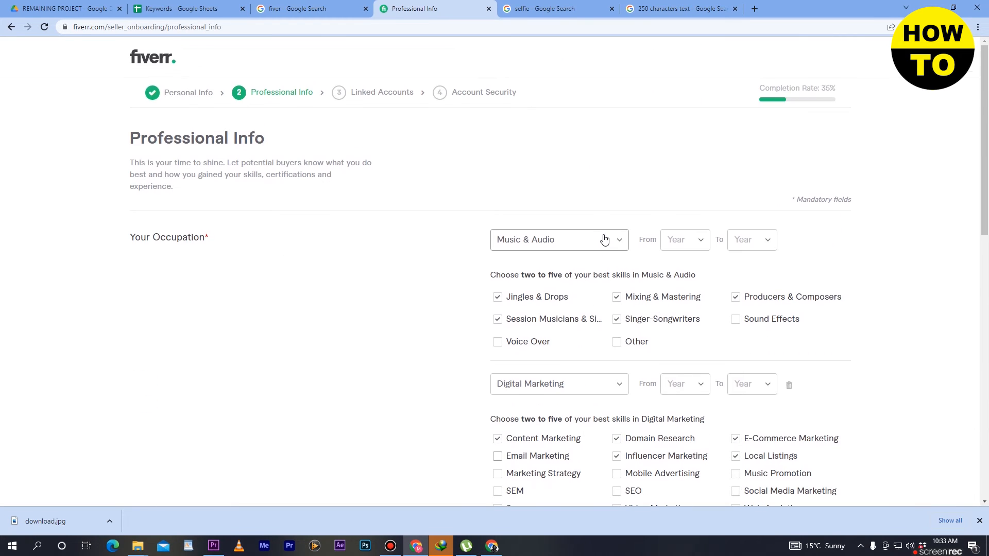
{"action": "scroll", "coordinate": [605, 239], "scroll_direction": "down", "scroll_amount": 6}
{"action": "scroll", "coordinate": [605, 239], "scroll_direction": "down", "scroll_amount": 2}
Add Videography to the skills at Intermediate level
{"action": "left_click", "coordinate": [602, 225]}
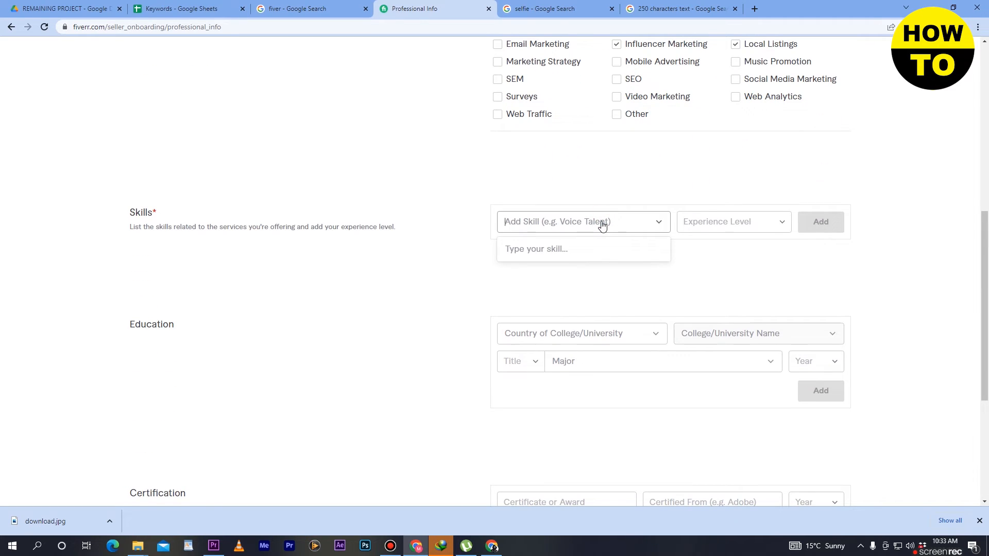
{"action": "left_click", "coordinate": [699, 230]}
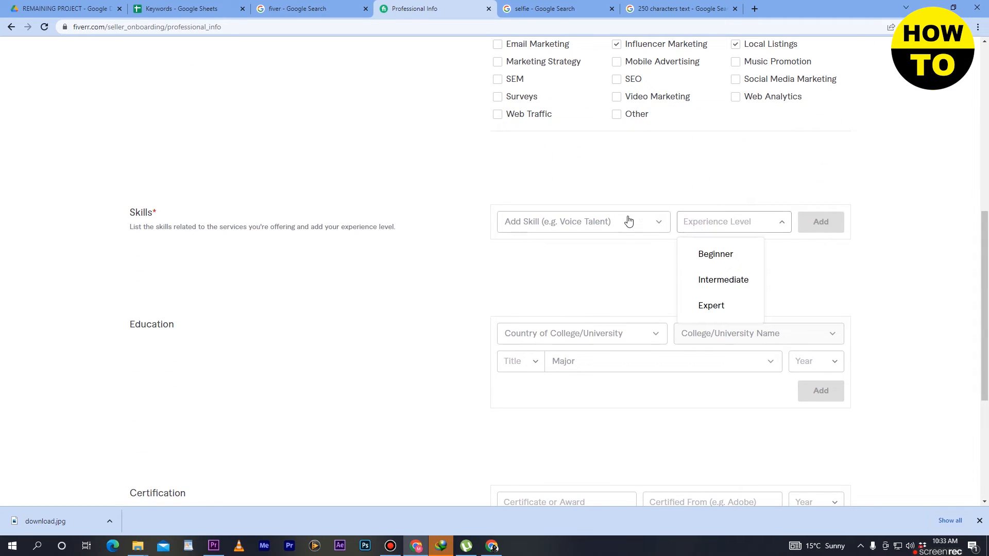
{"action": "left_click", "coordinate": [614, 221]}
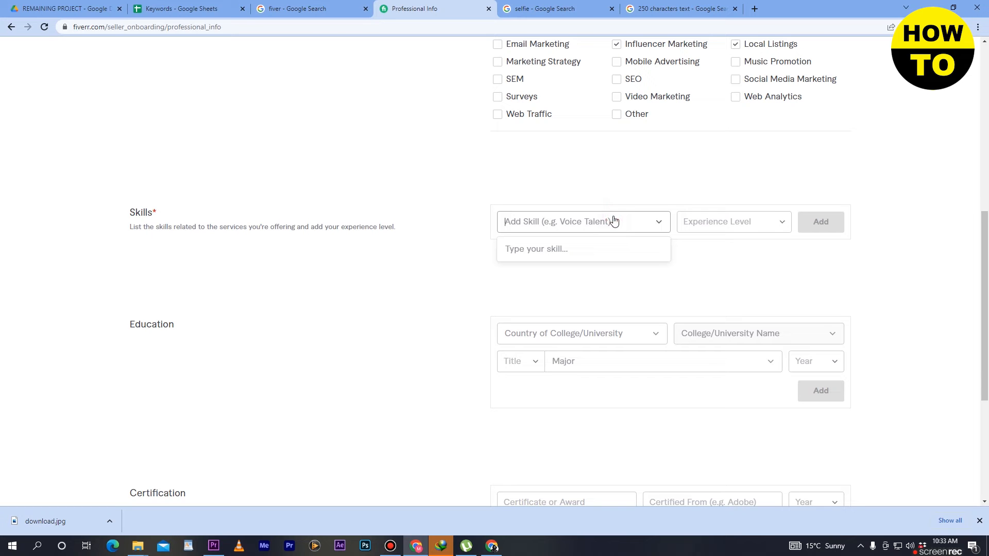
{"action": "type", "text": "vi"}
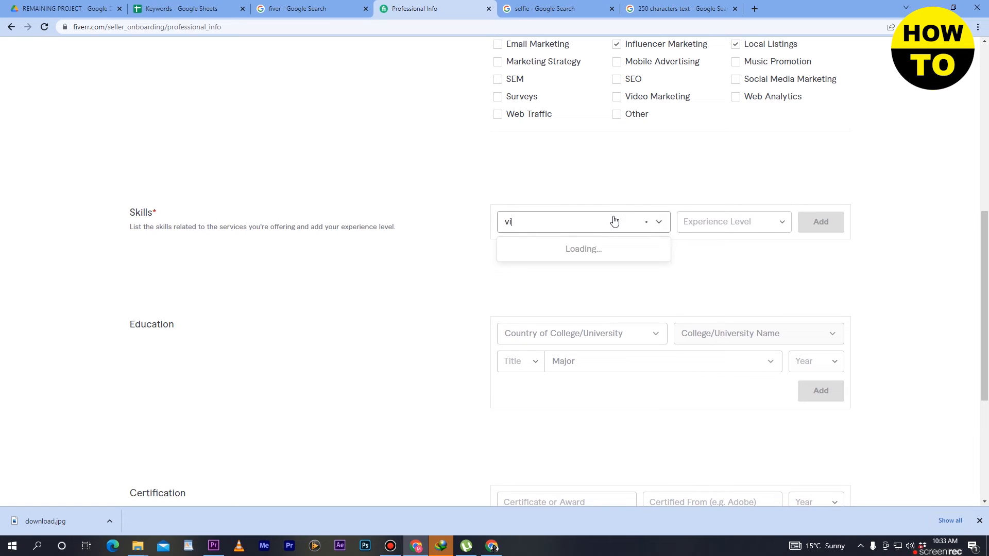
{"action": "type", "text": "de"}
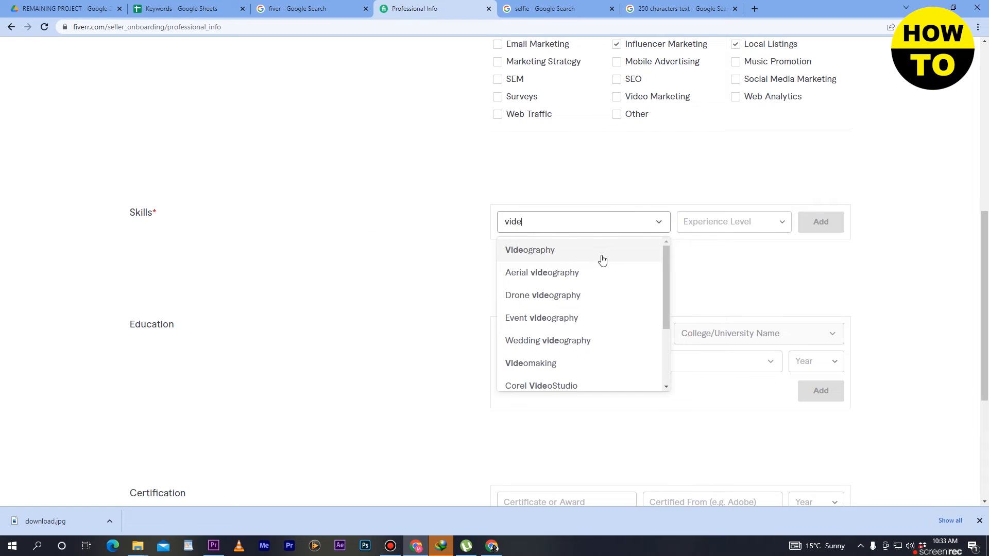
{"action": "left_click", "coordinate": [602, 257]}
{"action": "left_click", "coordinate": [725, 225]}
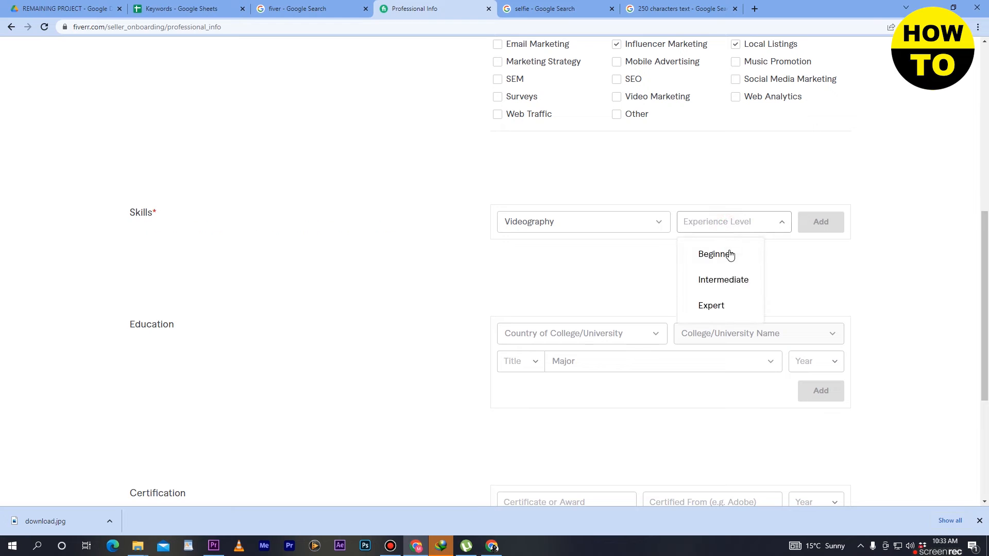
{"action": "left_click", "coordinate": [731, 284]}
{"action": "left_click", "coordinate": [824, 226]}
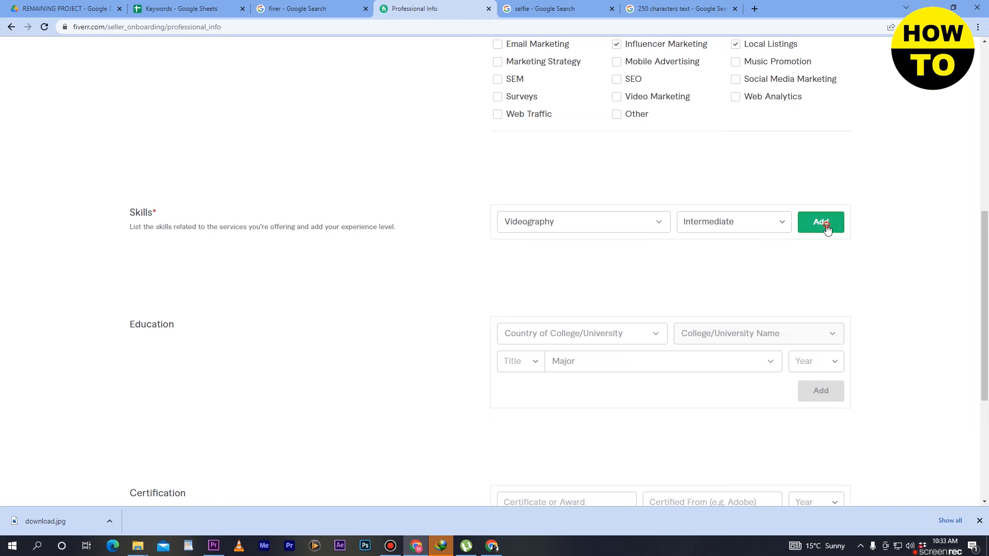
{"action": "left_click", "coordinate": [824, 219]}
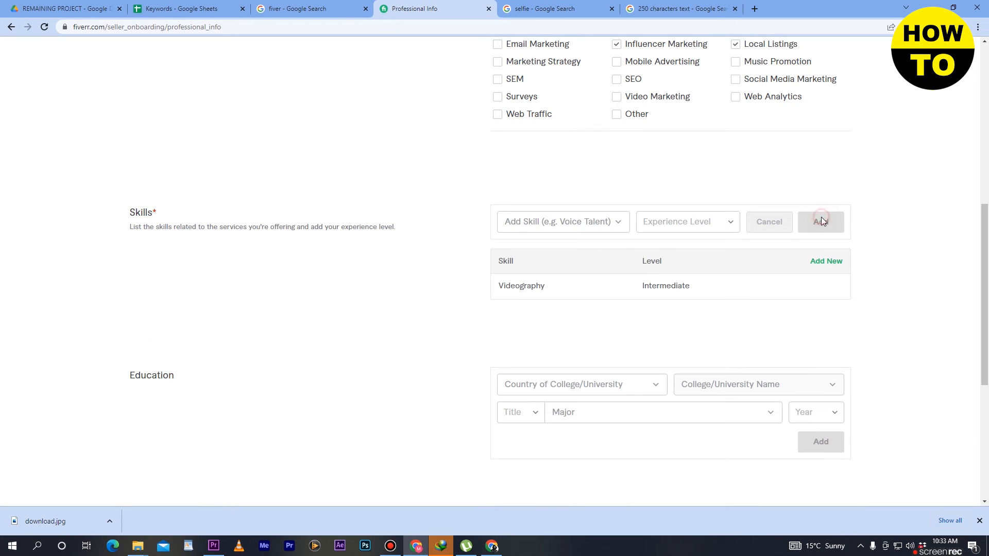
Add Editorial design to the skills at Expert level
{"action": "left_click", "coordinate": [558, 228]}
{"action": "left_click", "coordinate": [557, 228]}
{"action": "type", "text": "edit"}
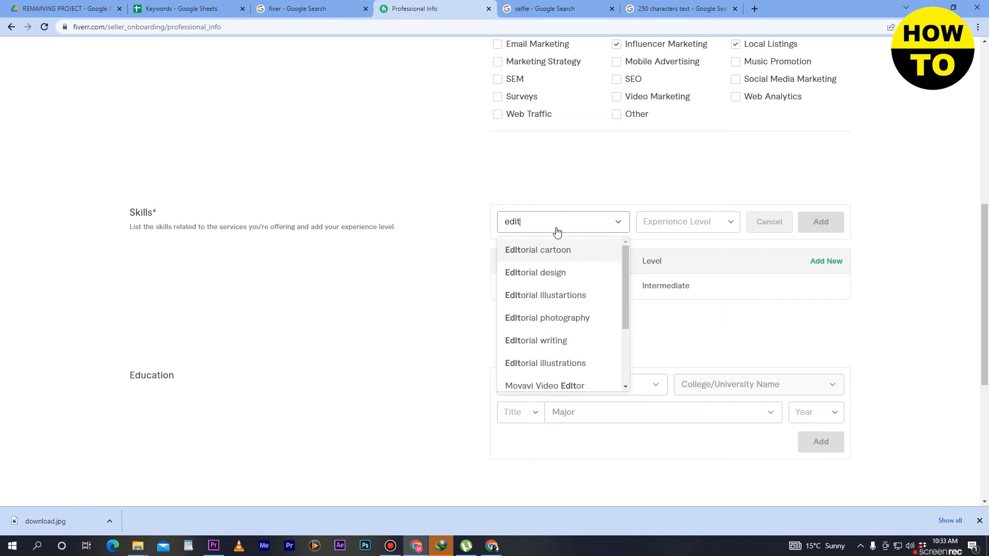
{"action": "left_click", "coordinate": [557, 273]}
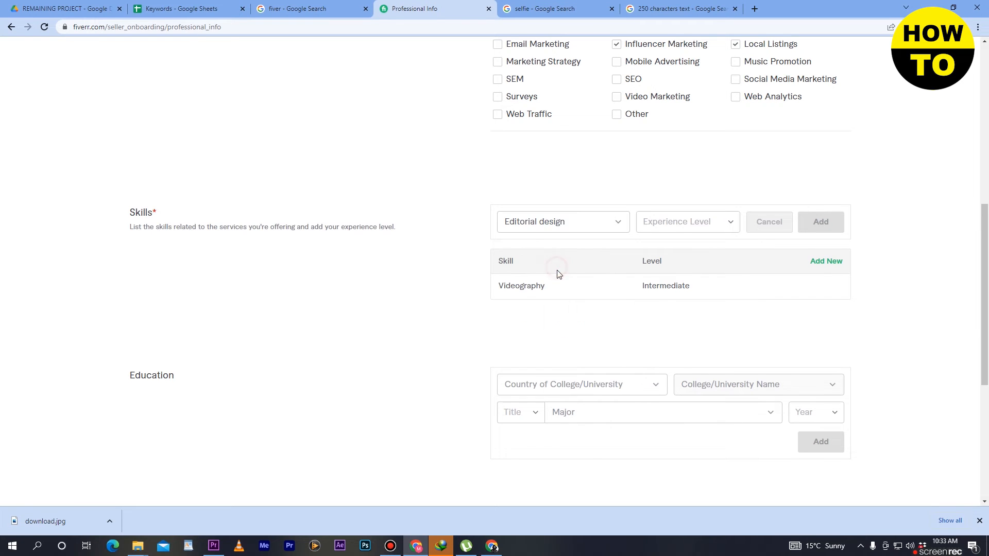
{"action": "left_click", "coordinate": [684, 230]}
{"action": "left_click", "coordinate": [685, 304]}
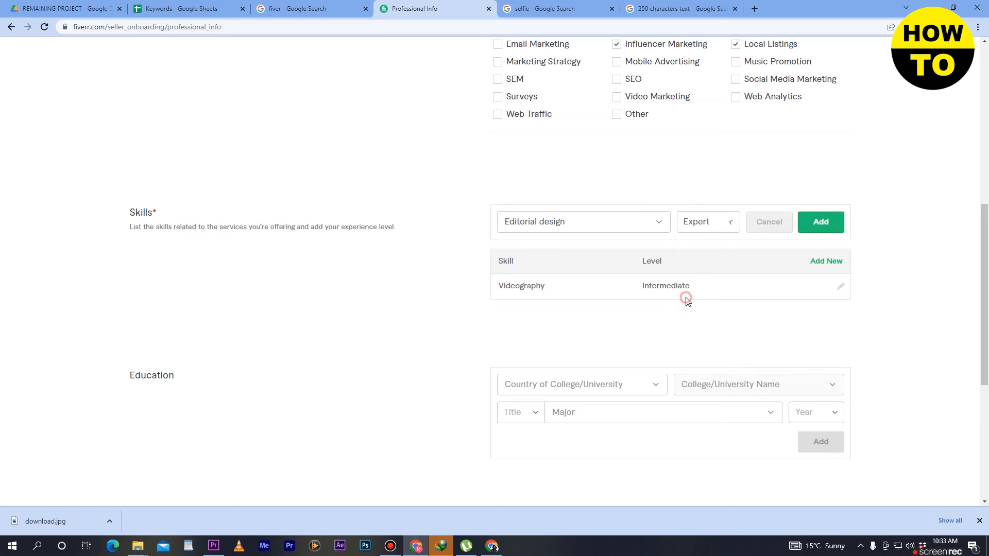
{"action": "left_click", "coordinate": [811, 225]}
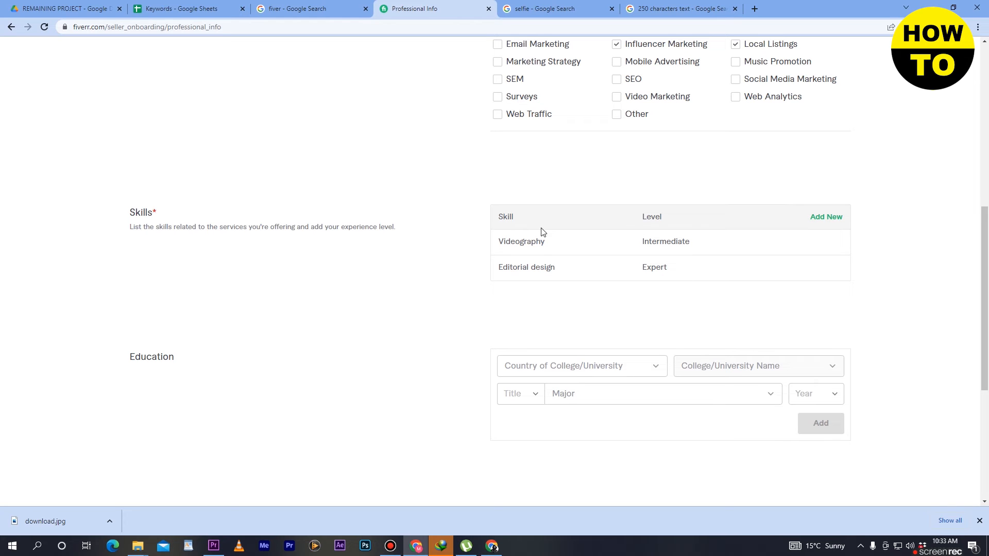
Add Photography to the skills at Intermediate level
{"action": "left_click", "coordinate": [819, 218]}
{"action": "left_click", "coordinate": [519, 226]}
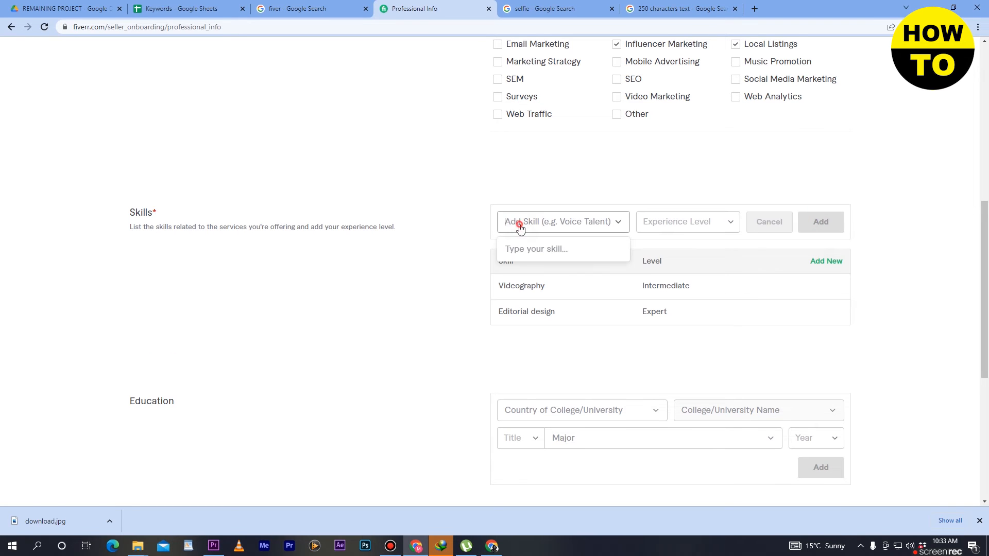
{"action": "type", "text": "p[h"}
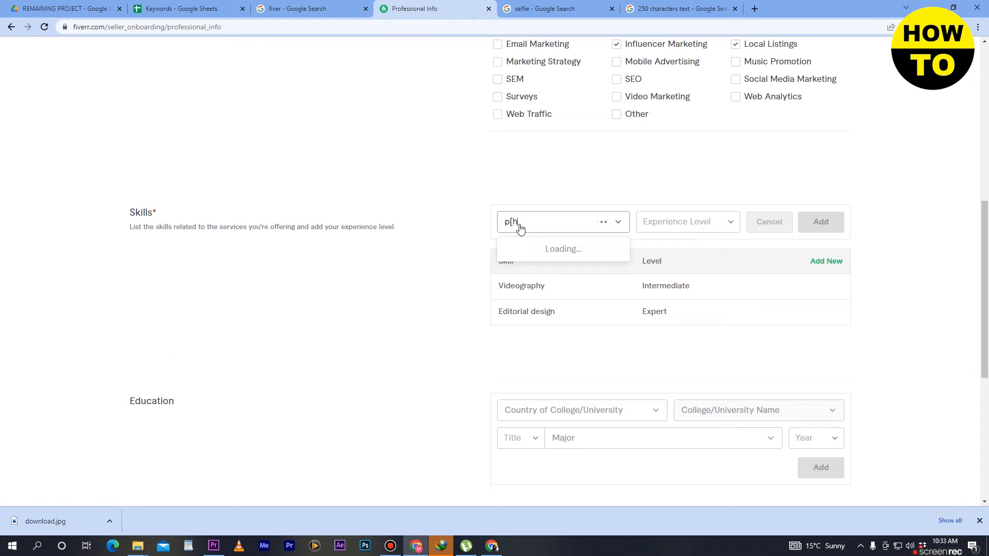
{"action": "key", "text": "BackSpace"}
{"action": "key", "text": "BackSpace"}
{"action": "type", "text": "hot"}
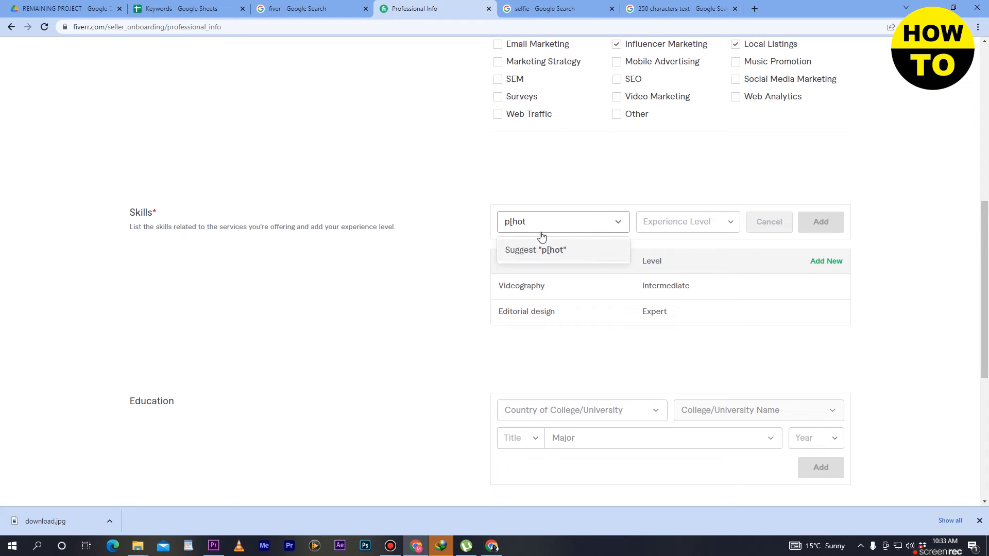
{"action": "key", "text": "BackSpace"}
{"action": "type", "text": "hot"}
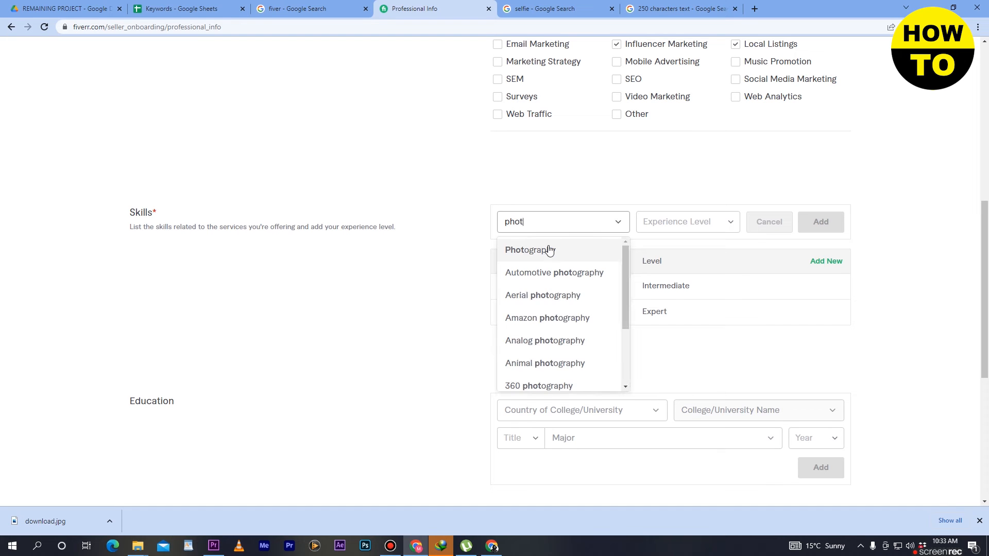
{"action": "left_click", "coordinate": [549, 250]}
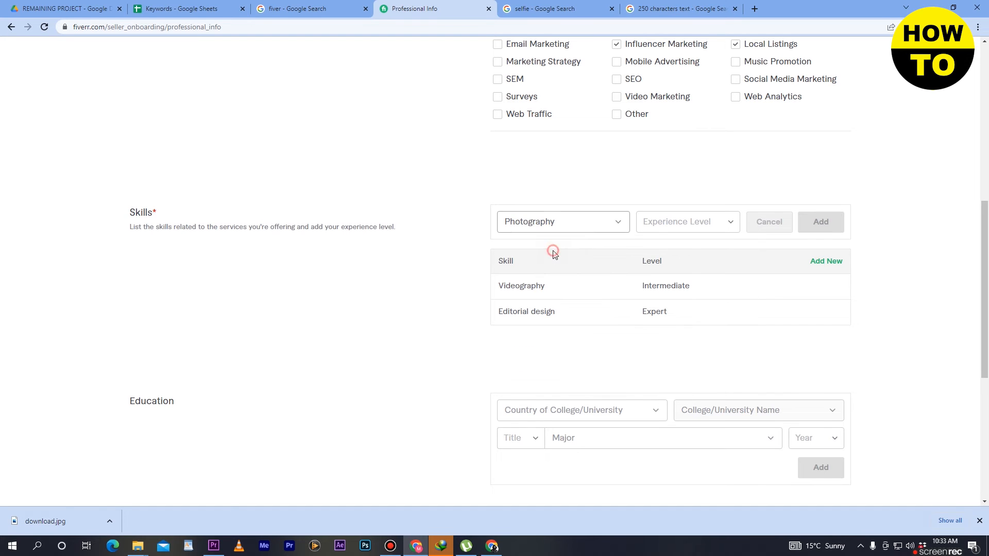
{"action": "left_click", "coordinate": [711, 222]}
{"action": "left_click", "coordinate": [694, 282]}
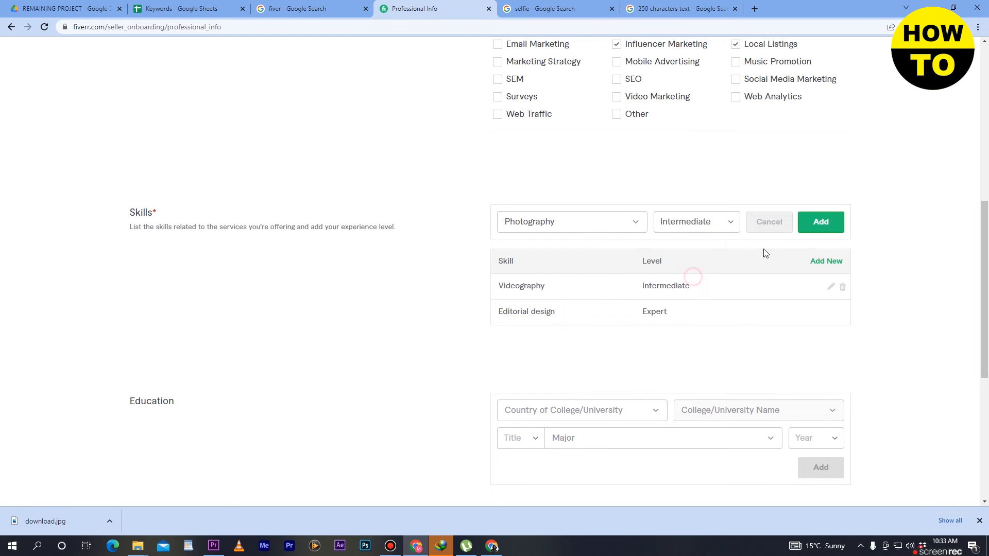
{"action": "left_click", "coordinate": [821, 222]}
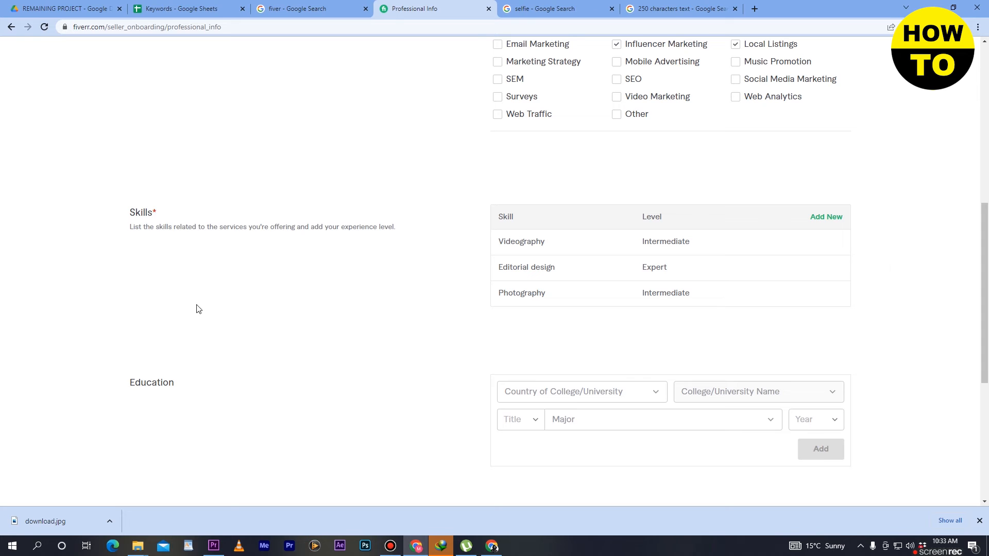
{"action": "scroll", "coordinate": [205, 358], "scroll_direction": "up", "scroll_amount": 5}
{"action": "scroll", "coordinate": [205, 359], "scroll_direction": "down", "scroll_amount": 5}
{"action": "scroll", "coordinate": [205, 359], "scroll_direction": "up", "scroll_amount": 8}
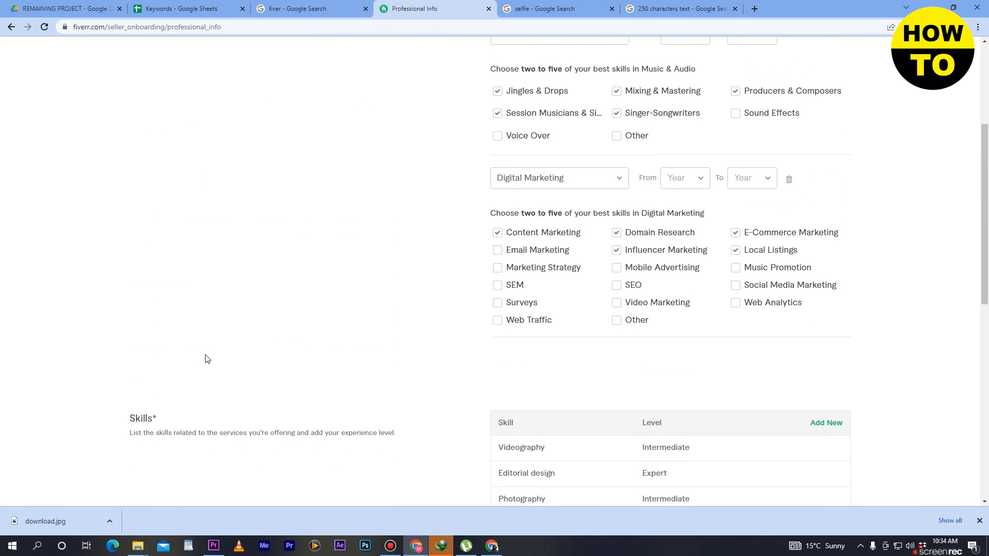
{"action": "scroll", "coordinate": [205, 358], "scroll_direction": "down", "scroll_amount": 6}
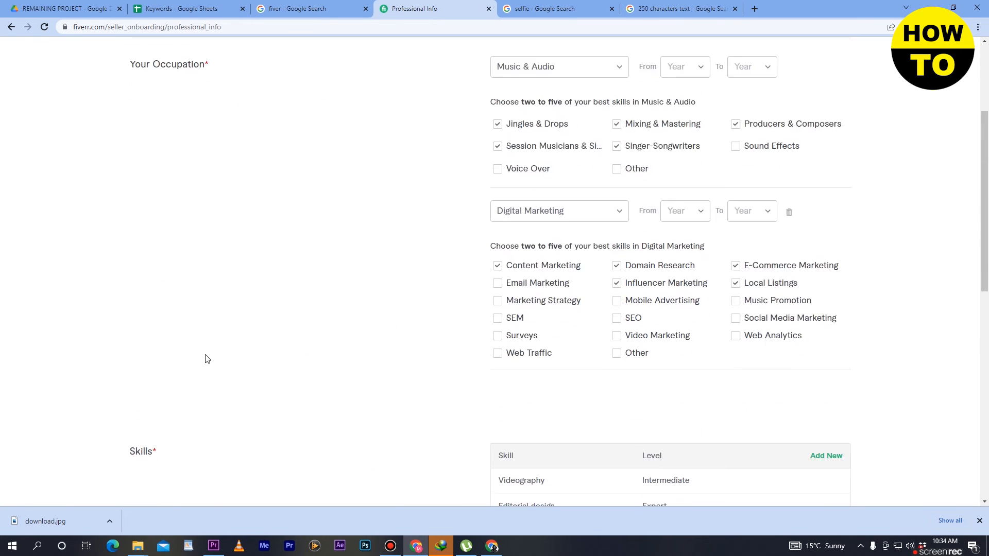
{"action": "scroll", "coordinate": [321, 323], "scroll_direction": "up", "scroll_amount": 6}
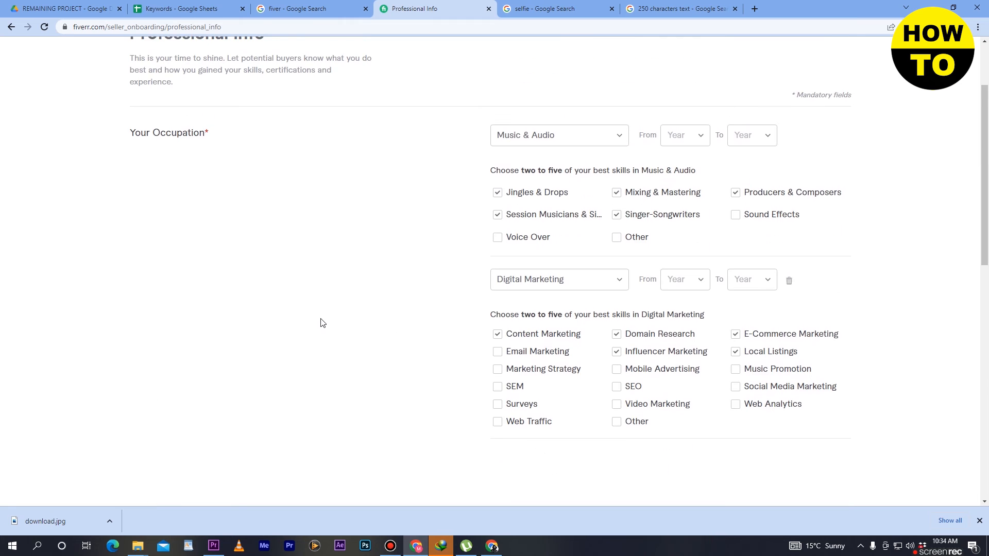
{"action": "scroll", "coordinate": [320, 322], "scroll_direction": "down", "scroll_amount": 7}
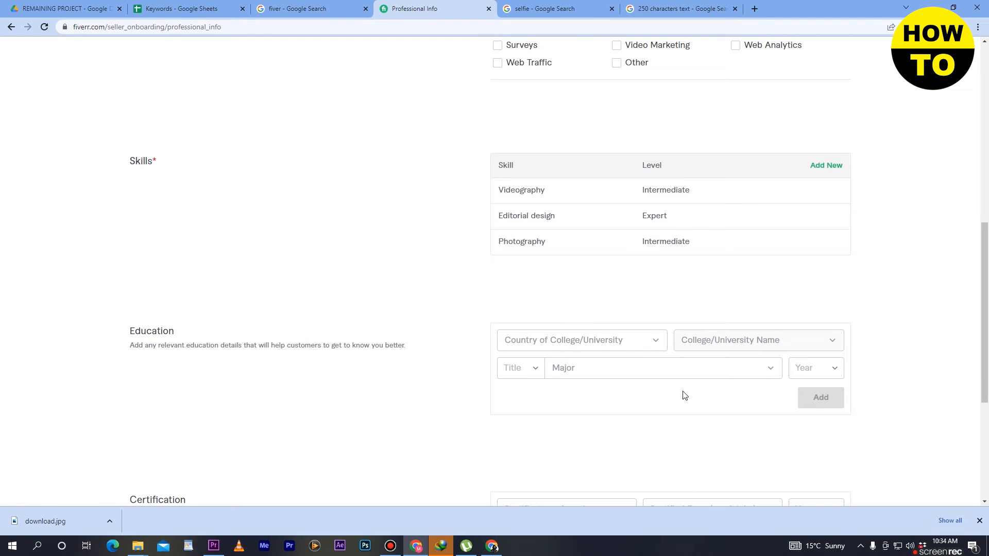
{"action": "left_click", "coordinate": [627, 340]}
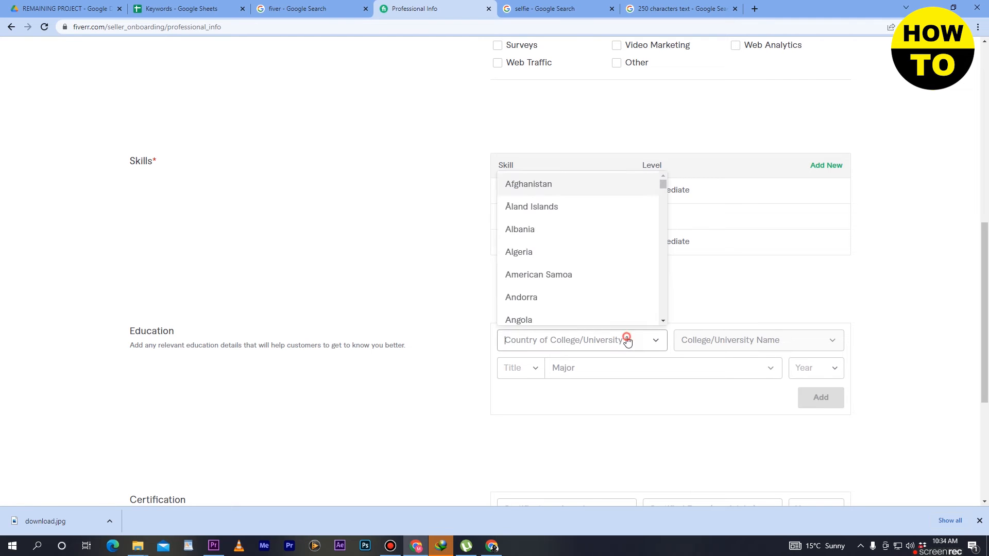
Set the education entry to Albania, college U.P.T.A.M.C.A., title B.A
{"action": "left_click", "coordinate": [549, 233]}
{"action": "left_click", "coordinate": [751, 340]}
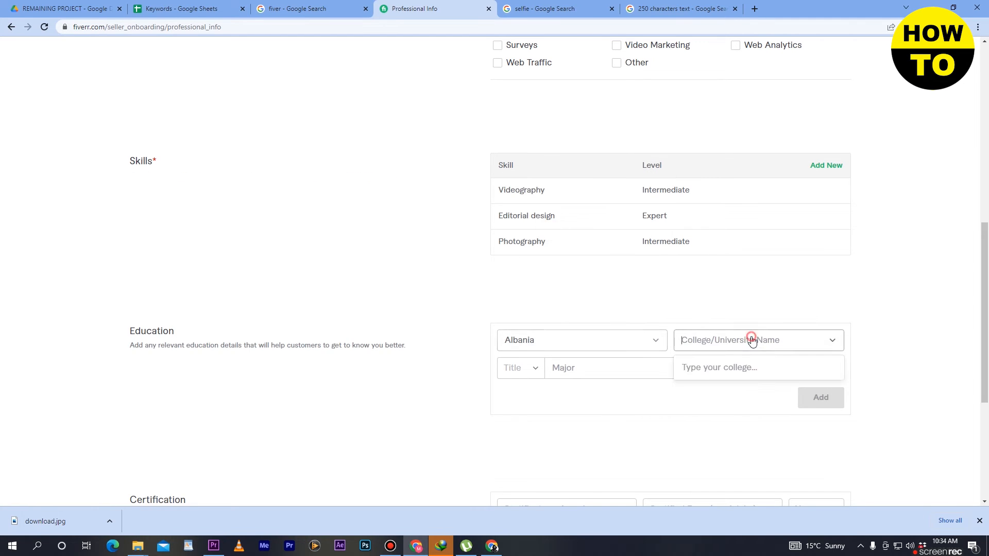
{"action": "left_click", "coordinate": [555, 343]}
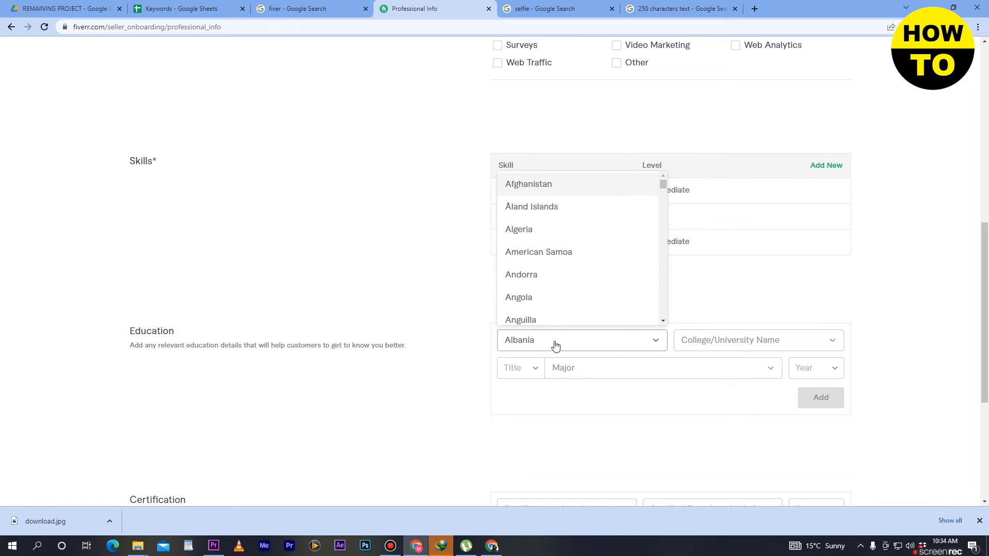
{"action": "left_click", "coordinate": [703, 342]}
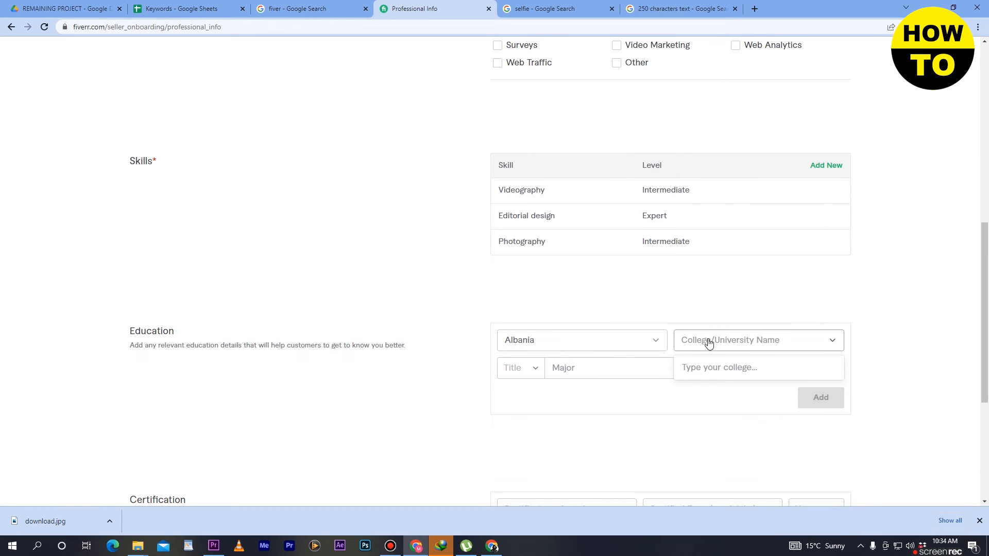
{"action": "type", "text": "uu"}
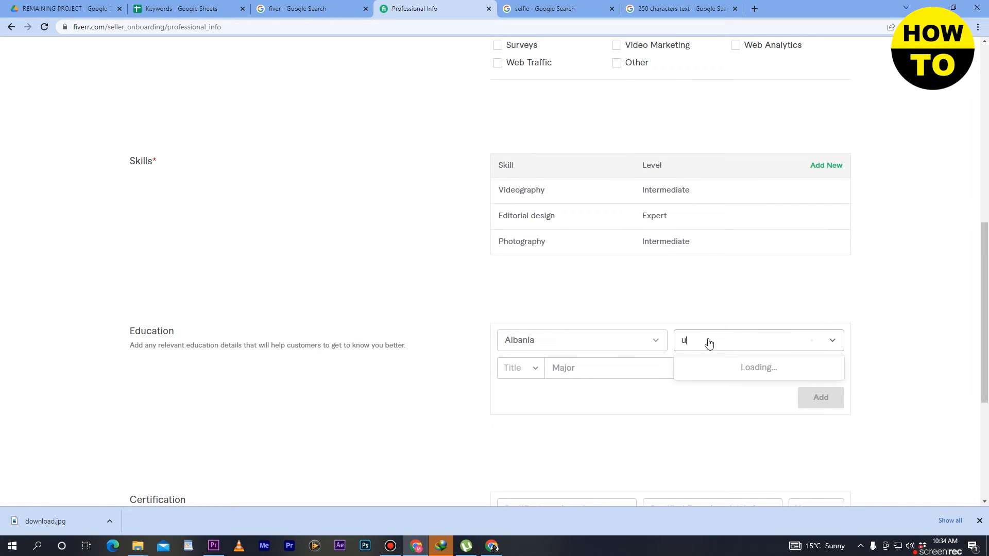
{"action": "left_click", "coordinate": [719, 370]}
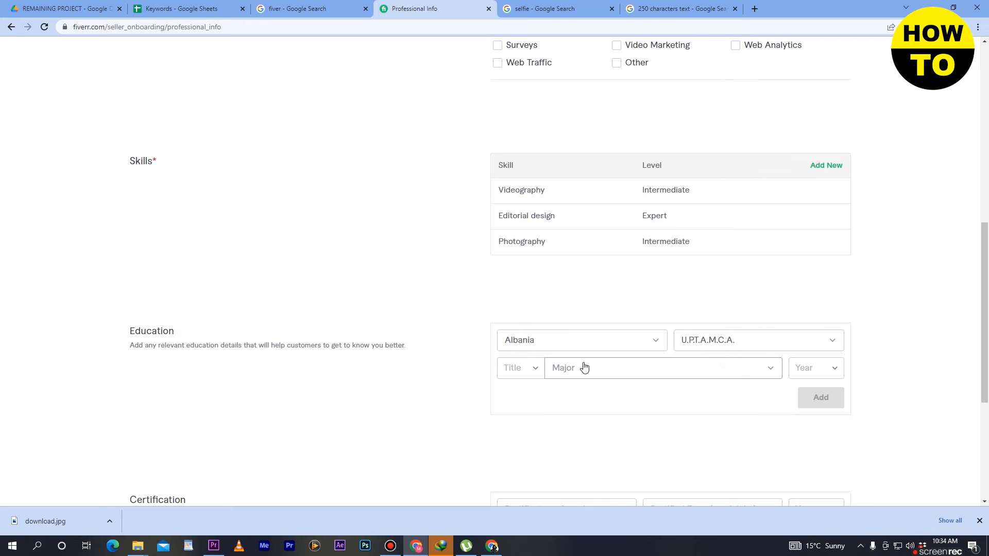
{"action": "left_click", "coordinate": [518, 369]}
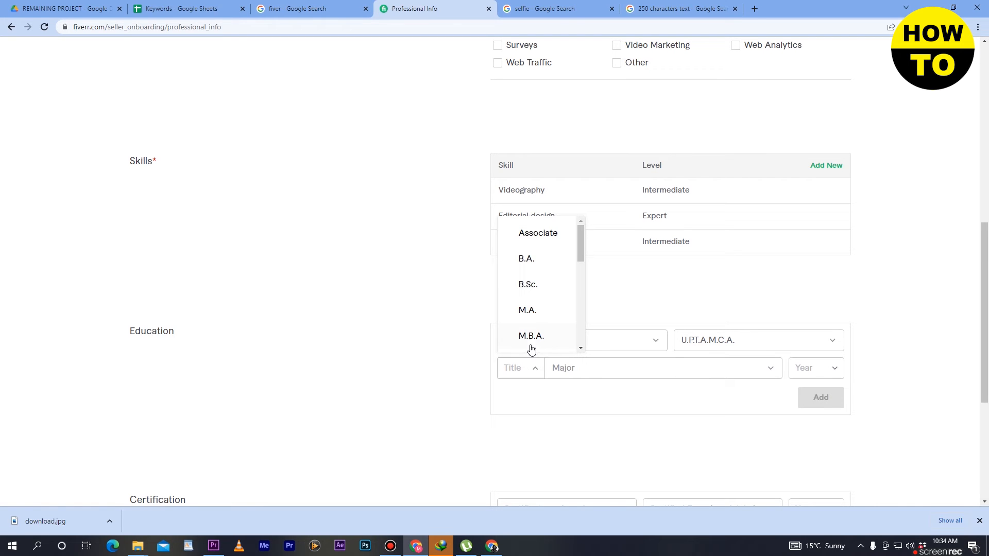
{"action": "left_click", "coordinate": [531, 261]}
Choose scenography as major and 2008 as graduation year, then add the entry
{"action": "left_click", "coordinate": [606, 377]}
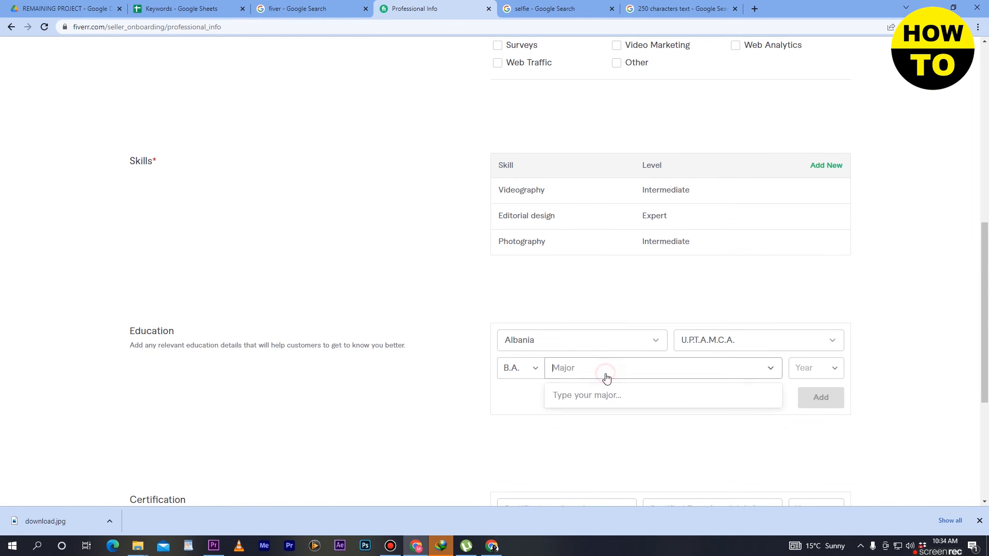
{"action": "type", "text": "sc"}
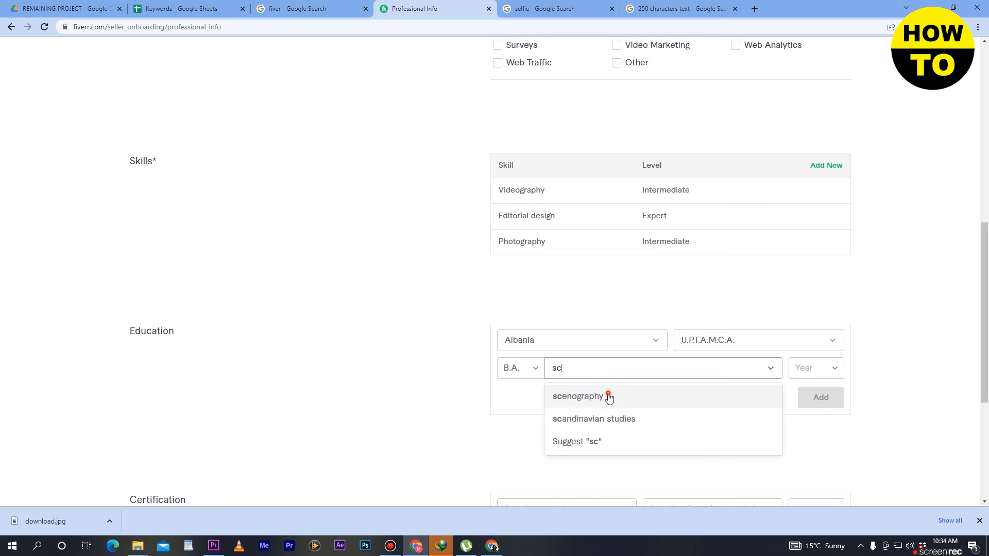
{"action": "left_click", "coordinate": [609, 397]}
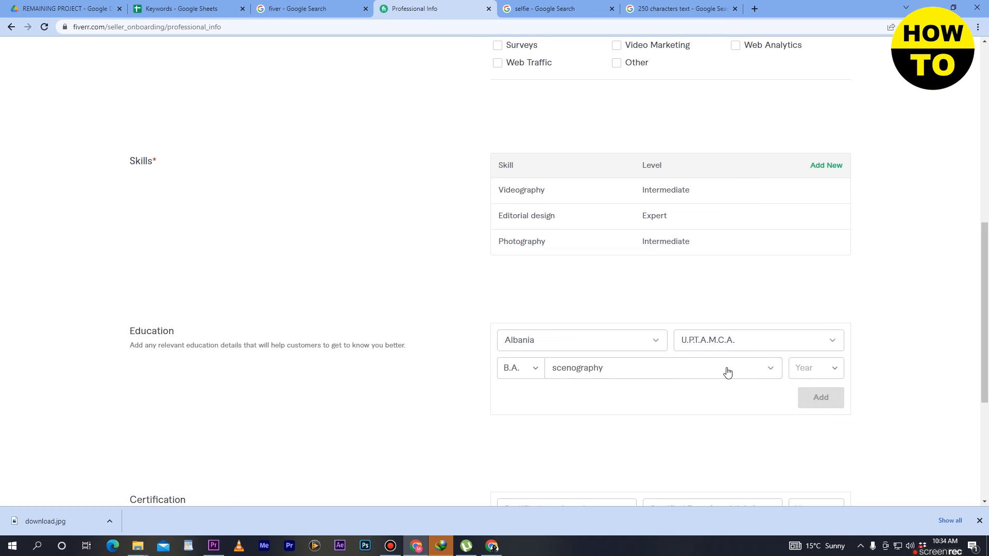
{"action": "left_click", "coordinate": [805, 367]}
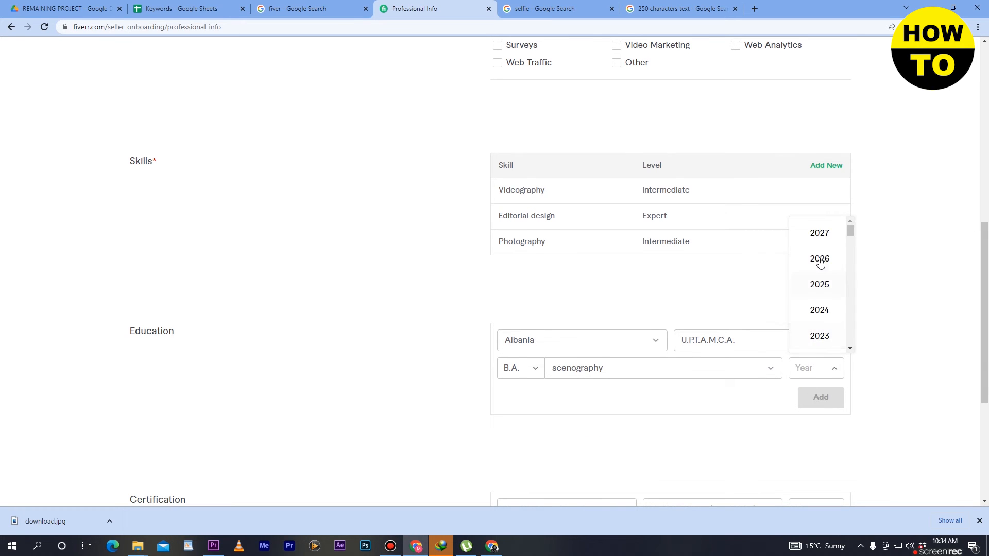
{"action": "scroll", "coordinate": [822, 264], "scroll_direction": "up", "scroll_amount": 4}
{"action": "left_click_drag", "start_coordinate": [850, 435], "coordinate": [852, 473]}
{"action": "scroll", "coordinate": [845, 455], "scroll_direction": "down", "scroll_amount": 1}
{"action": "left_click", "coordinate": [828, 462]}
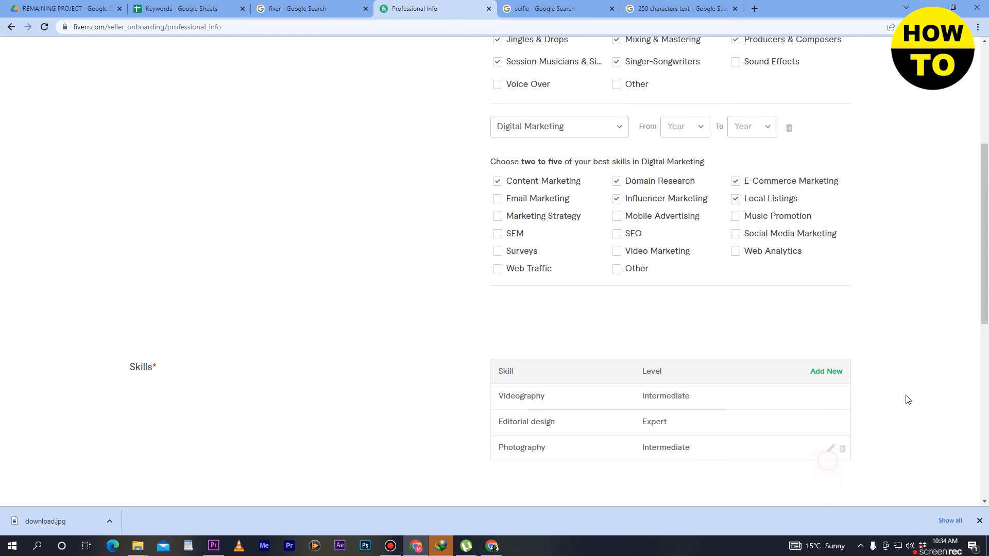
{"action": "scroll", "coordinate": [908, 400], "scroll_direction": "down", "scroll_amount": 3}
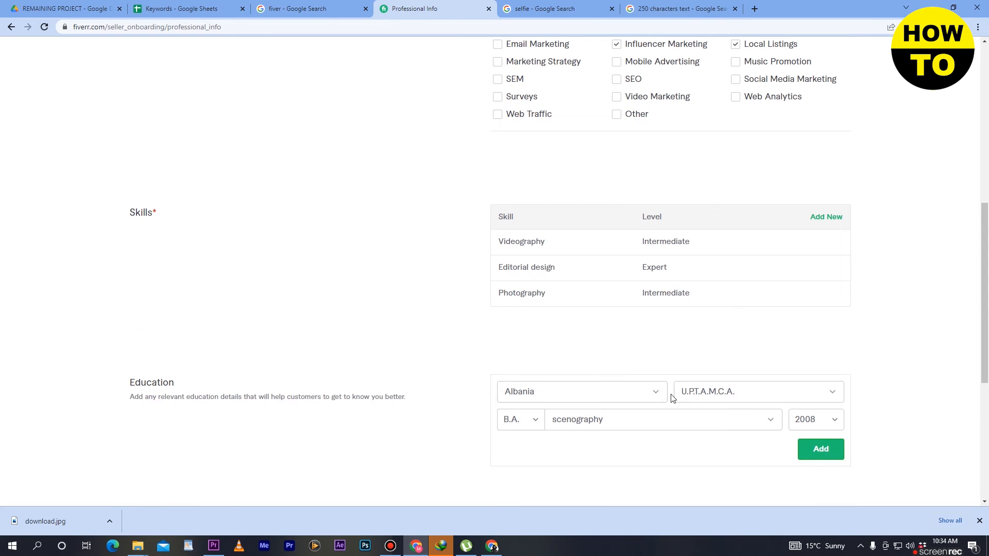
{"action": "left_click", "coordinate": [813, 457]}
{"action": "scroll", "coordinate": [797, 381], "scroll_direction": "down", "scroll_amount": 2}
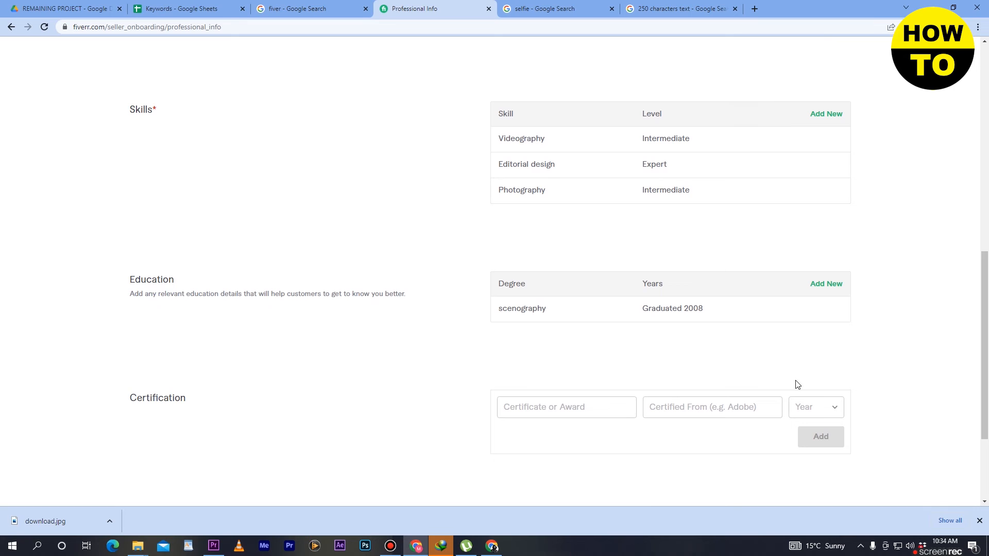
Start a new education entry for Albania, college mjpru, title M.B.A
{"action": "left_click", "coordinate": [829, 286]}
{"action": "left_click", "coordinate": [570, 290]}
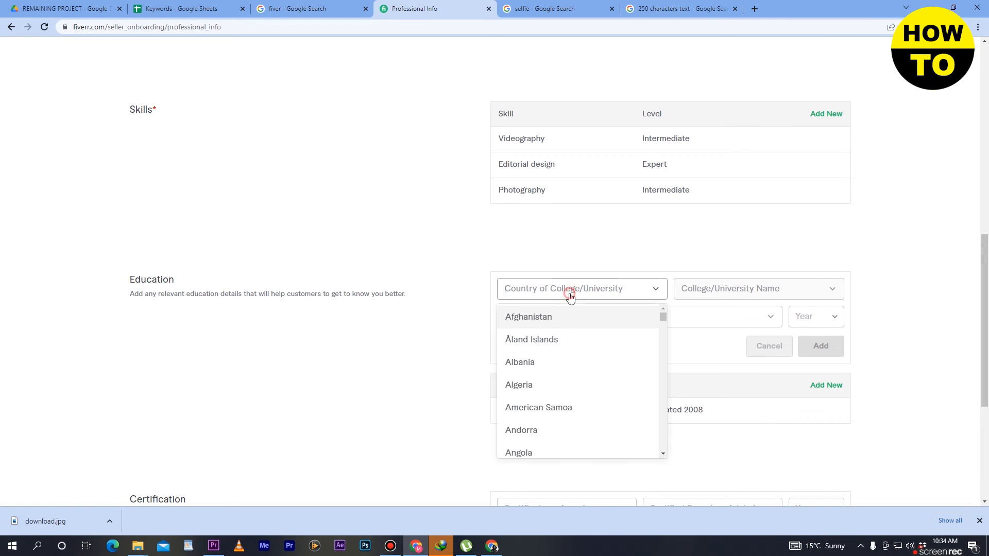
{"action": "left_click", "coordinate": [550, 360]}
{"action": "left_click", "coordinate": [744, 289]}
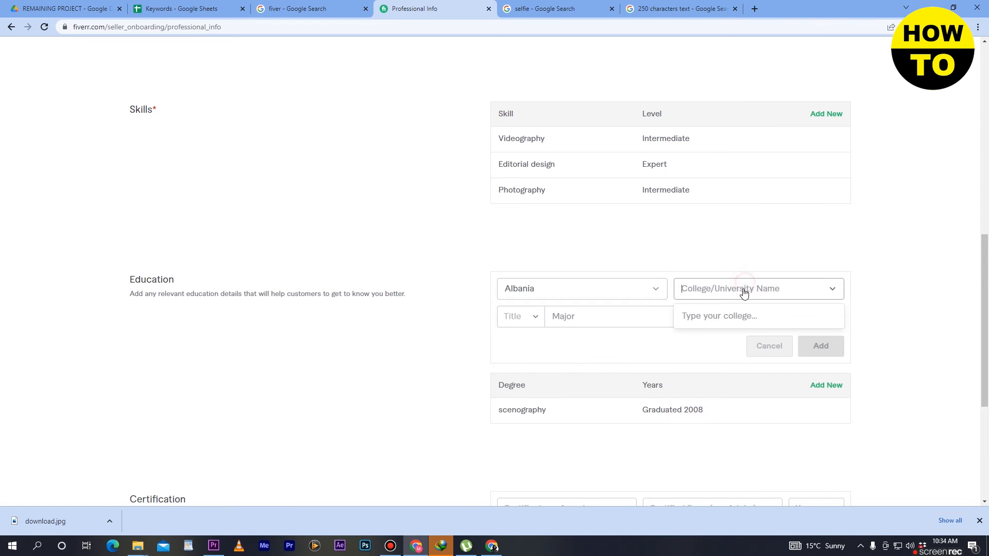
{"action": "type", "text": "mj"}
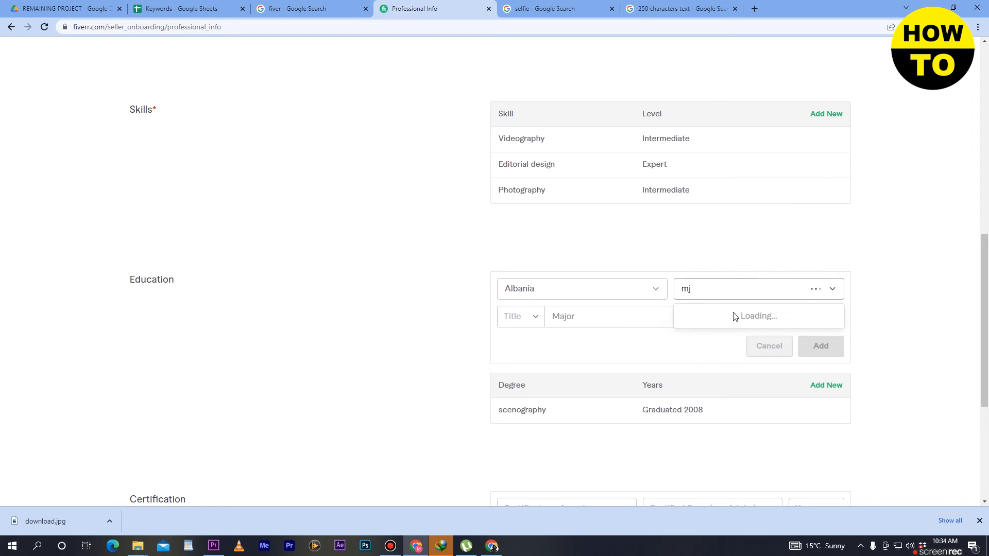
{"action": "left_click", "coordinate": [734, 316]}
{"action": "left_click", "coordinate": [520, 323]}
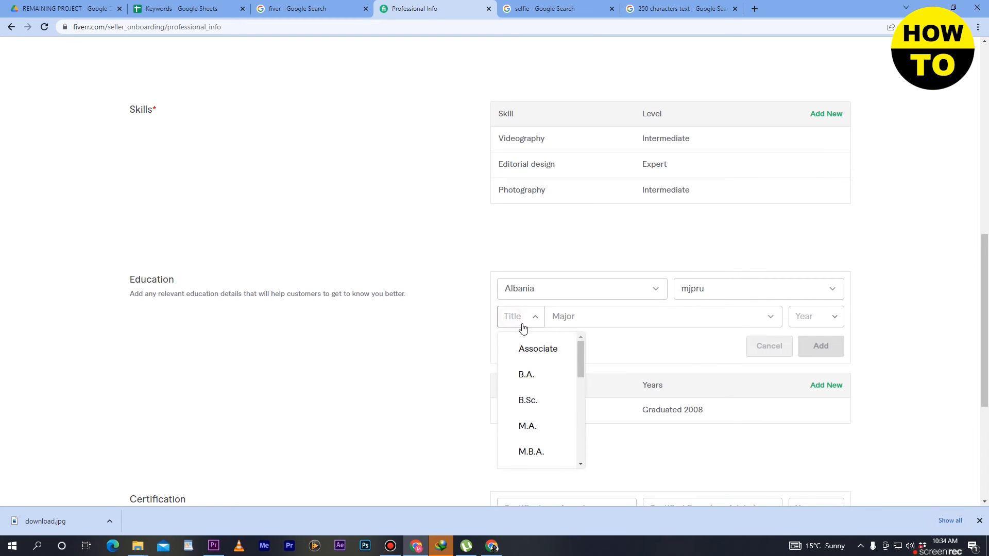
{"action": "scroll", "coordinate": [543, 382], "scroll_direction": "down", "scroll_amount": 2}
{"action": "left_click", "coordinate": [540, 345]}
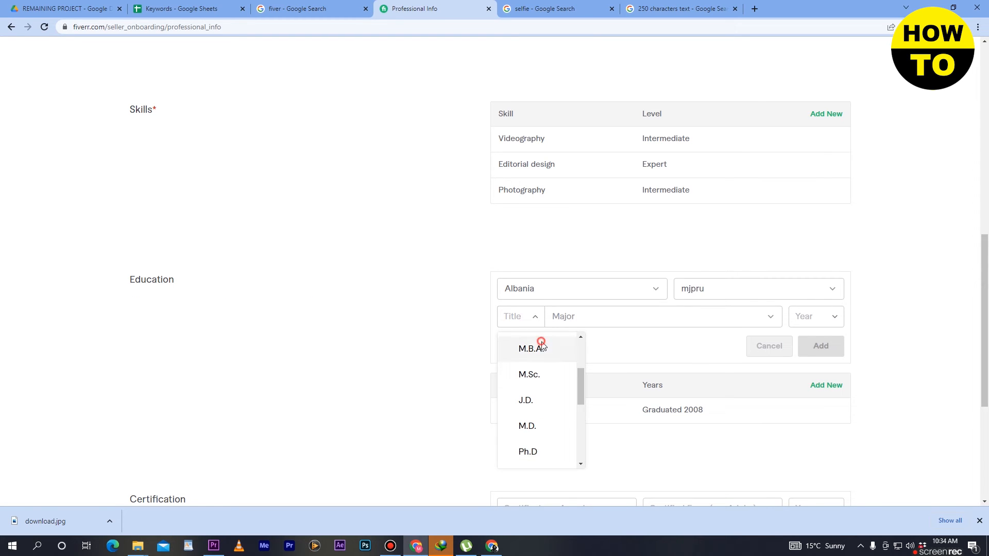
Set the major to universidad metropolitana degree
{"action": "left_click", "coordinate": [585, 320]}
{"action": "type", "text": "ok"}
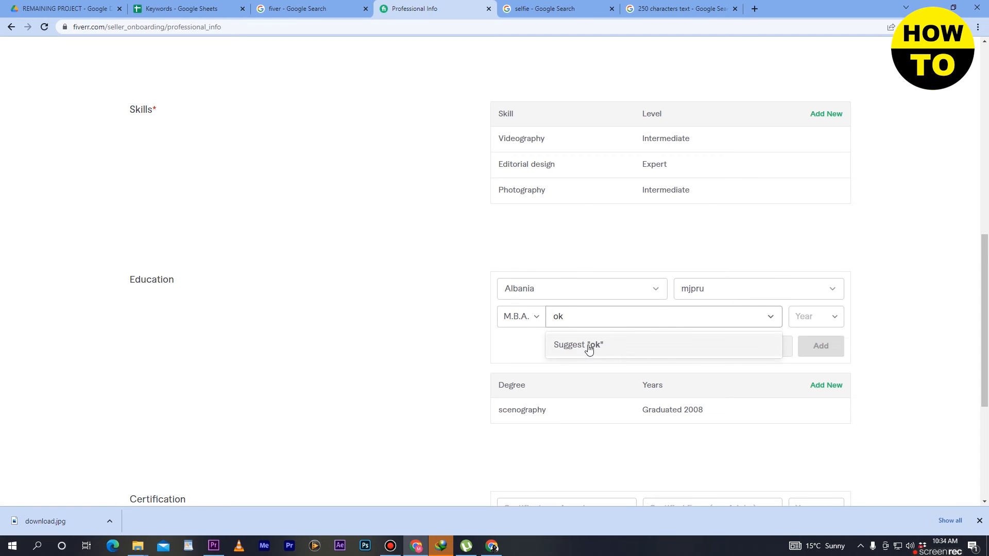
{"action": "left_click", "coordinate": [589, 349]}
{"action": "left_click", "coordinate": [674, 320]}
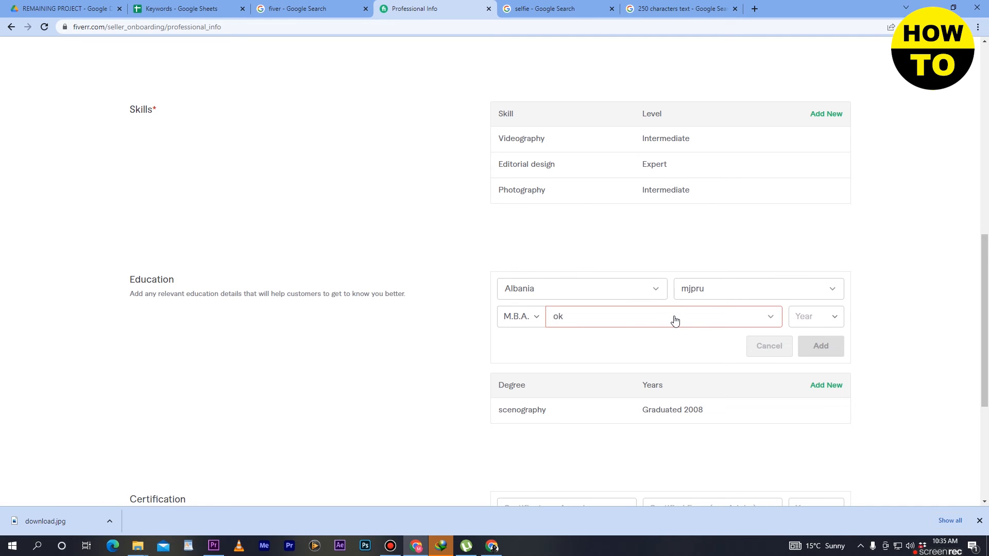
{"action": "left_click", "coordinate": [738, 326]}
{"action": "type", "text": "uh"}
{"action": "key", "text": "BackSpace"}
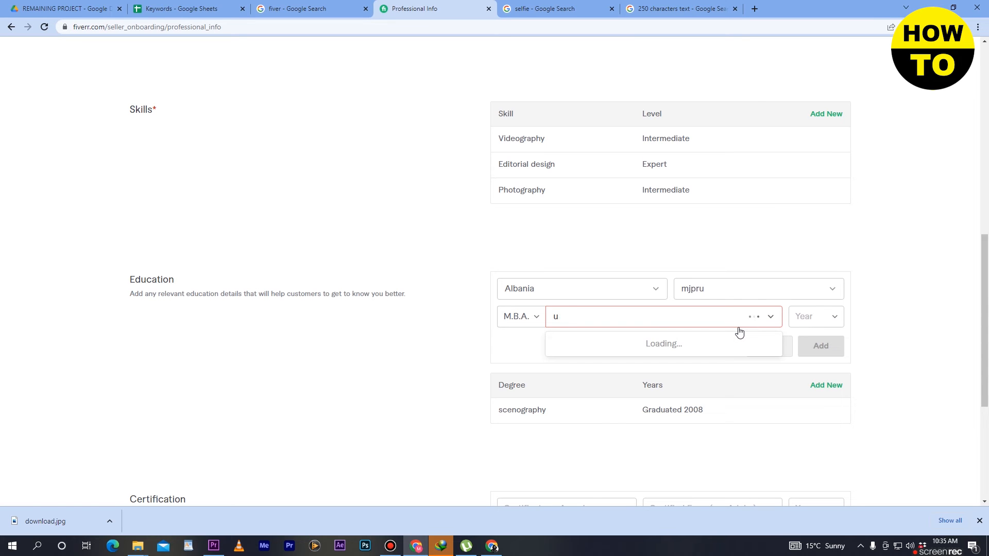
{"action": "type", "text": "ni"}
{"action": "left_click", "coordinate": [706, 345]}
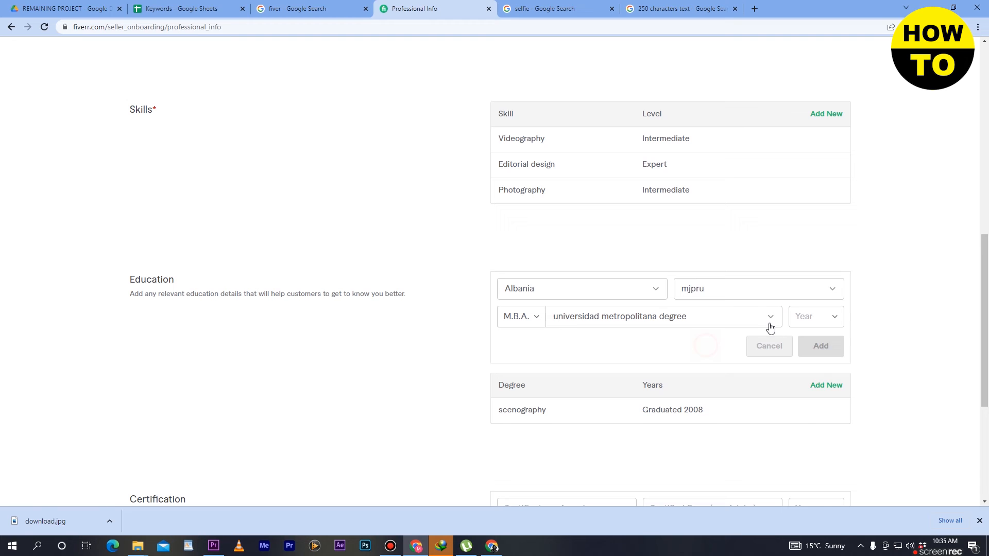
Choose graduation year 2022 and add the second education entry
{"action": "left_click", "coordinate": [820, 316]}
{"action": "scroll", "coordinate": [821, 399], "scroll_direction": "down", "scroll_amount": 2}
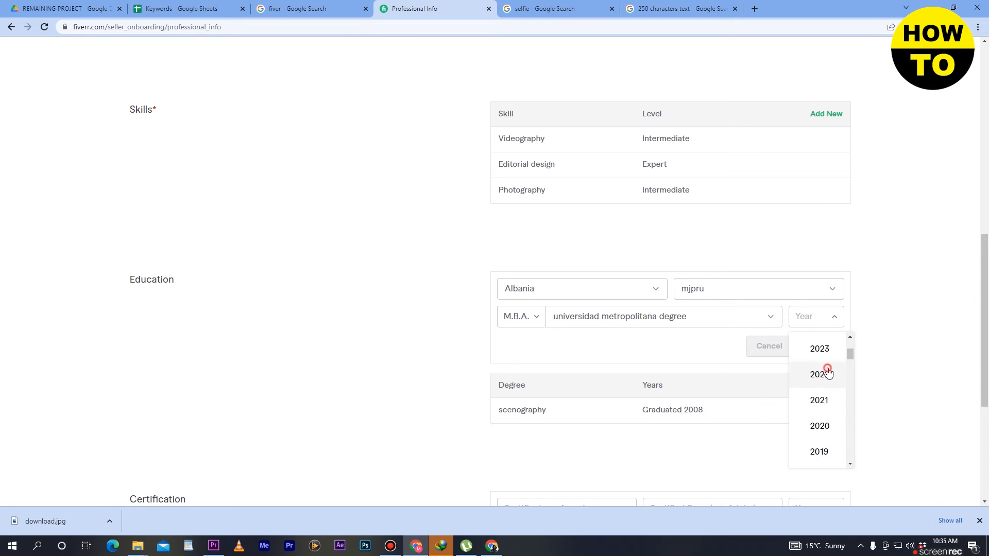
{"action": "left_click", "coordinate": [822, 371]}
{"action": "left_click", "coordinate": [822, 347]}
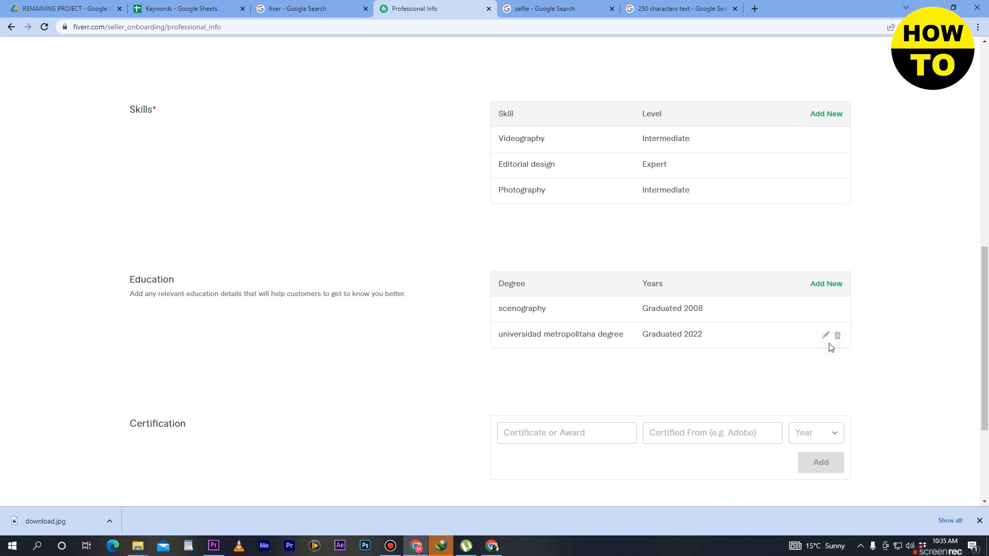
{"action": "scroll", "coordinate": [599, 316], "scroll_direction": "up", "scroll_amount": 1}
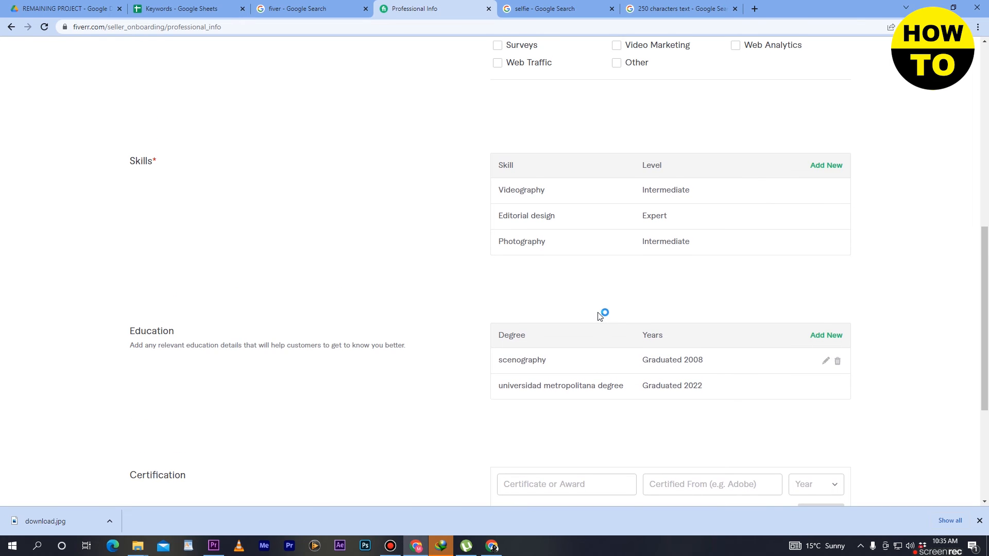
{"action": "scroll", "coordinate": [599, 316], "scroll_direction": "down", "scroll_amount": 3}
{"action": "scroll", "coordinate": [597, 316], "scroll_direction": "down", "scroll_amount": 1}
Add an xyz certificate from xyz dated 2021
{"action": "left_click", "coordinate": [570, 265]}
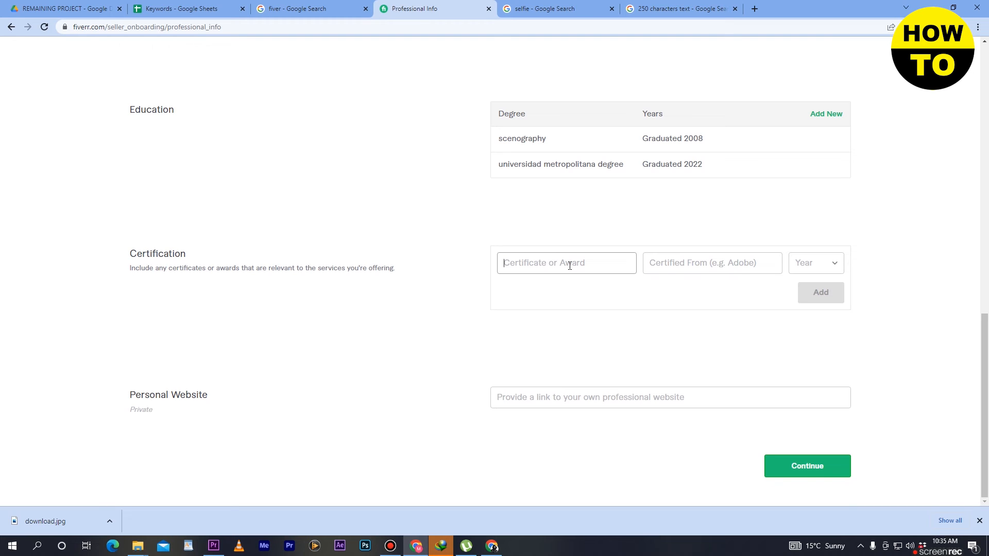
{"action": "type", "text": "u"}
{"action": "key", "text": "BackSpace"}
{"action": "type", "text": "xyz"}
{"action": "left_click", "coordinate": [735, 259]}
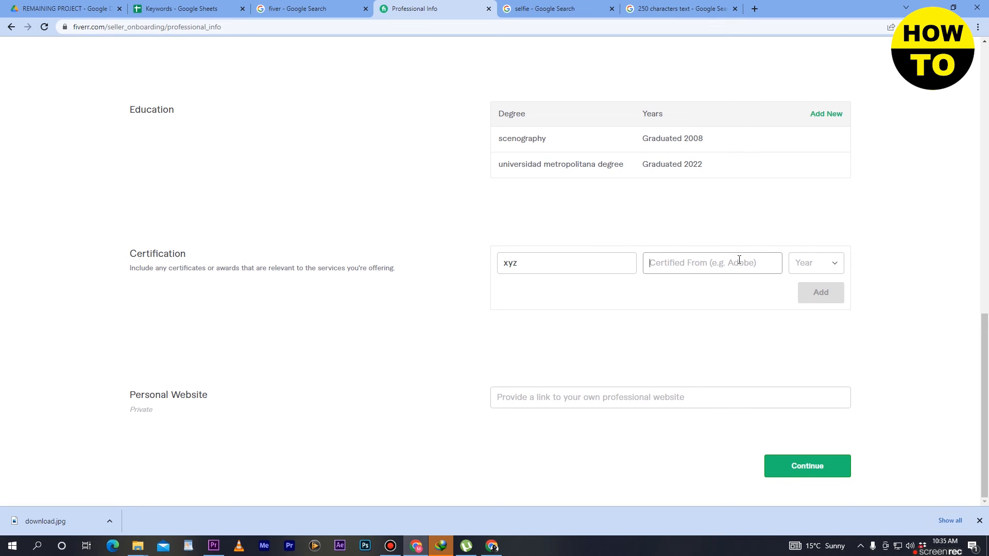
{"action": "type", "text": "xyz"}
{"action": "left_click", "coordinate": [803, 264]}
{"action": "left_click", "coordinate": [821, 320]}
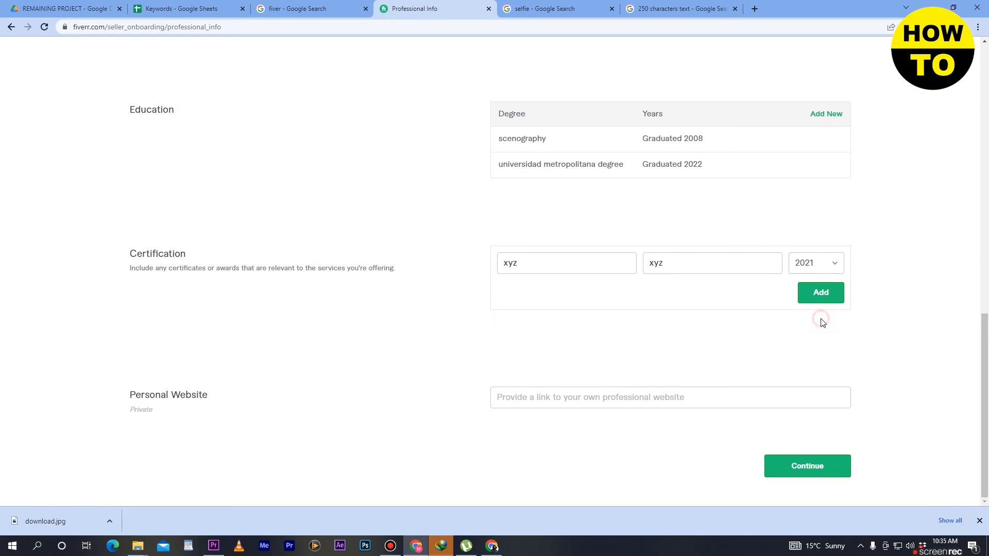
{"action": "left_click", "coordinate": [818, 292]}
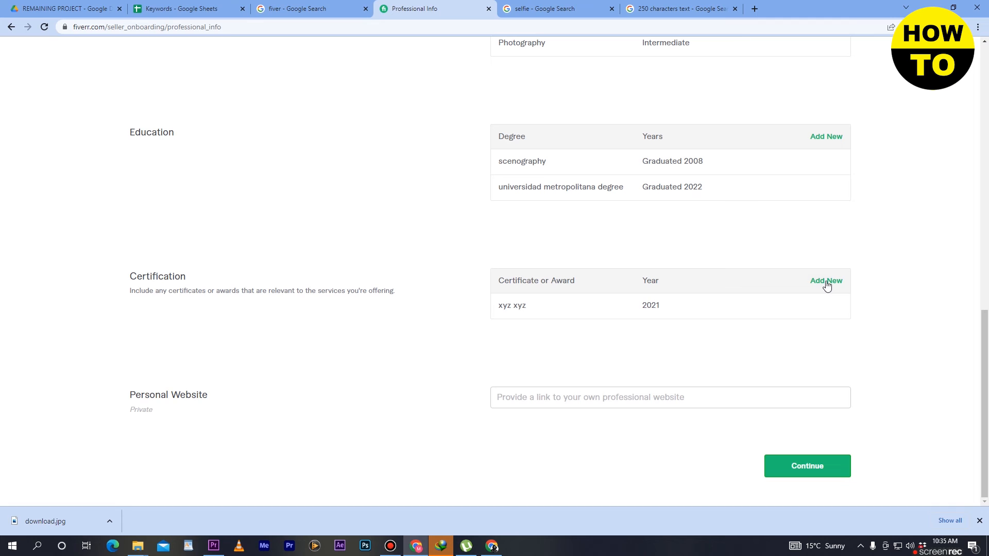
Add a second xyz certificate from xyz dated 2022
{"action": "left_click", "coordinate": [827, 283]}
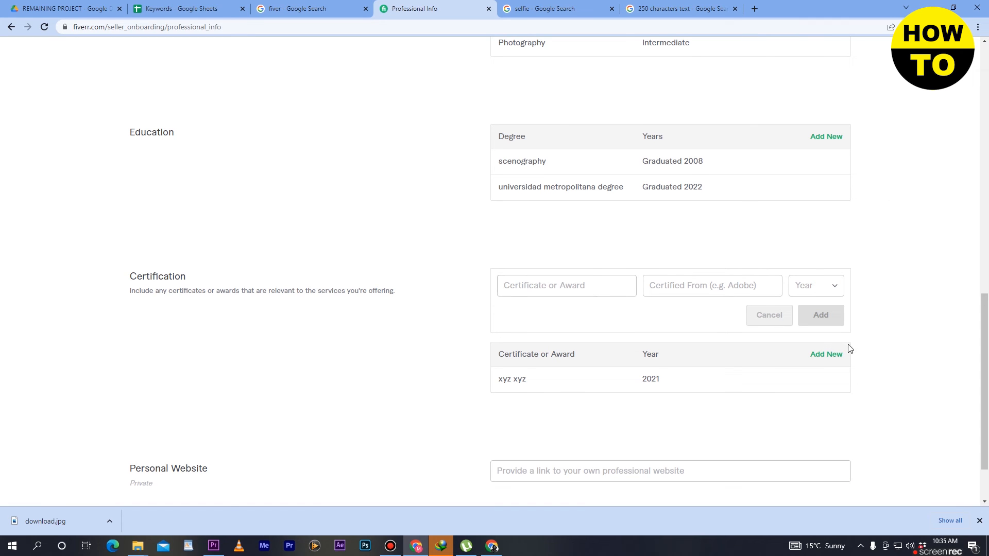
{"action": "left_click", "coordinate": [553, 286]}
{"action": "type", "text": "xyz"}
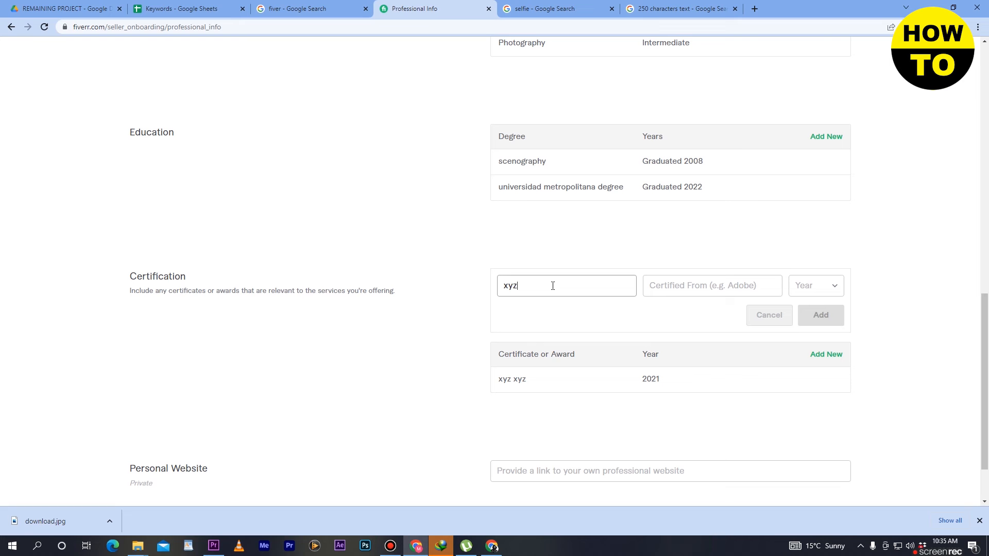
{"action": "left_click", "coordinate": [668, 285]}
{"action": "type", "text": "x"}
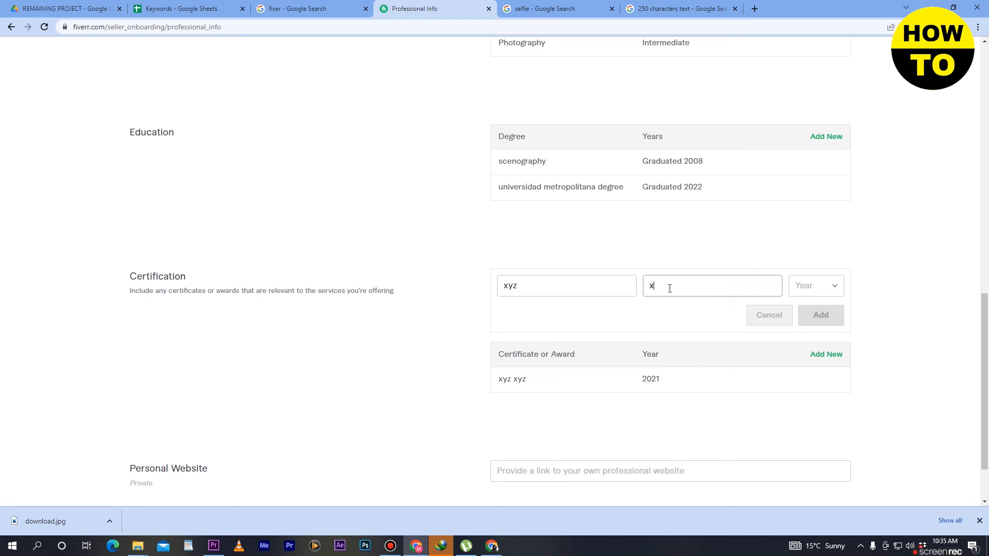
{"action": "left_click", "coordinate": [824, 284]}
{"action": "left_click", "coordinate": [812, 329]}
{"action": "left_click", "coordinate": [815, 316]}
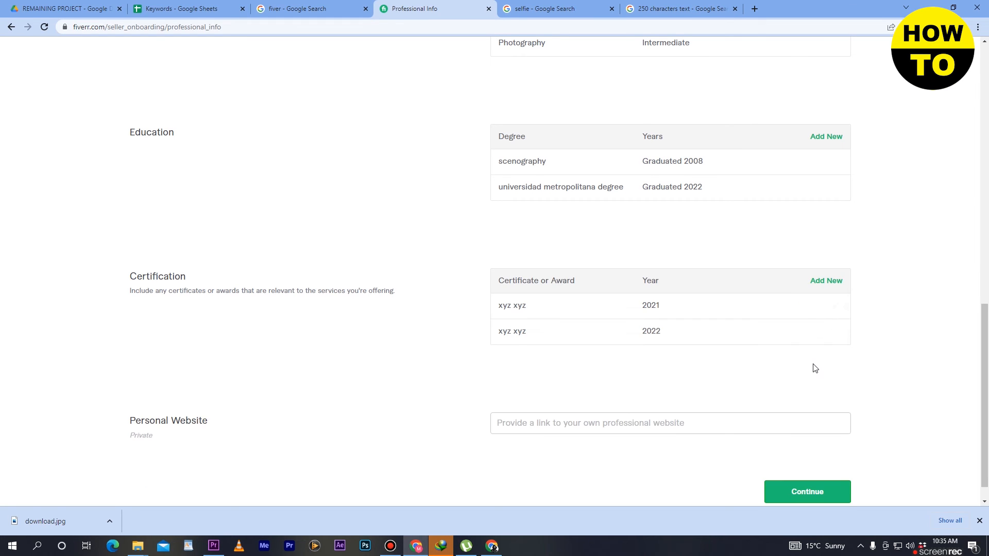
{"action": "scroll", "coordinate": [815, 369], "scroll_direction": "down", "scroll_amount": 1}
{"action": "left_click", "coordinate": [537, 398]}
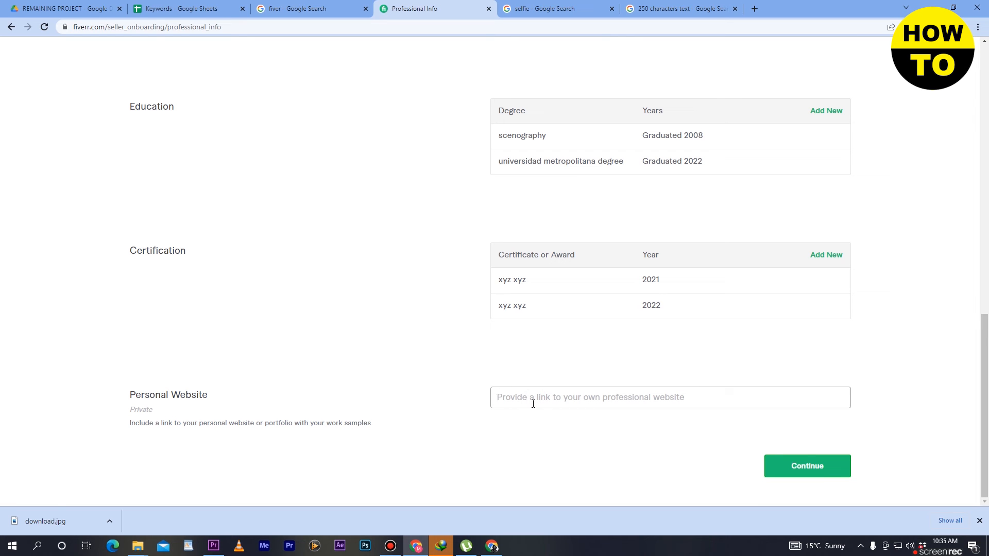
Set the Music & Audio experience years from 2020 to 2021
{"action": "left_click", "coordinate": [790, 471]}
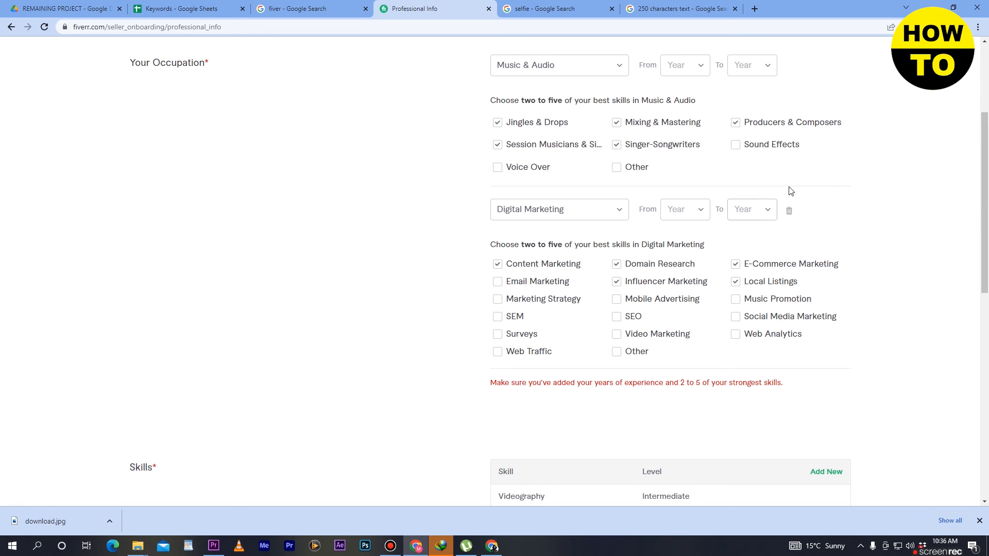
{"action": "scroll", "coordinate": [762, 212], "scroll_direction": "up", "scroll_amount": 3}
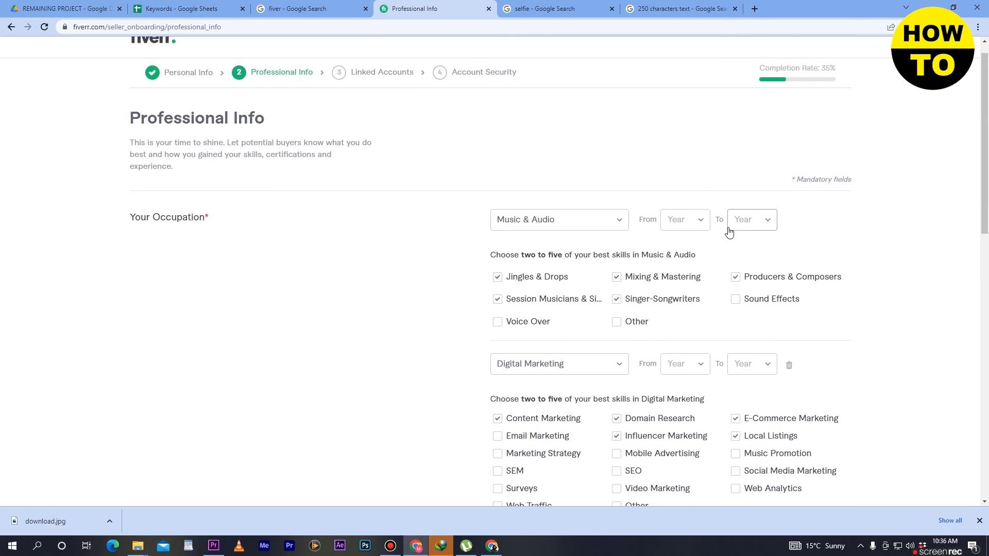
{"action": "left_click", "coordinate": [697, 222]}
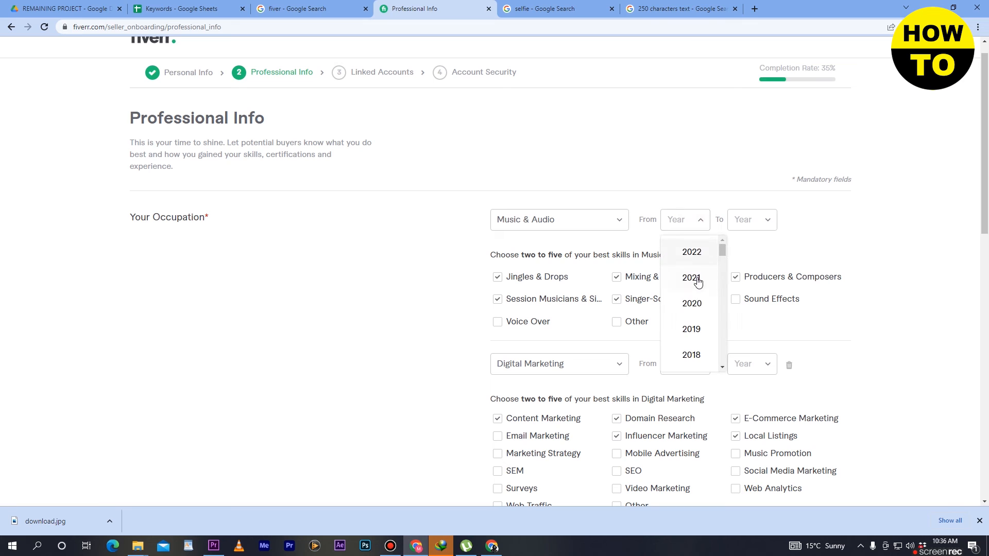
{"action": "left_click", "coordinate": [693, 309]}
{"action": "left_click", "coordinate": [759, 220]}
{"action": "left_click", "coordinate": [760, 276]}
Set Digital Marketing years from 2019 to 2020 and continue to Linked Accounts
{"action": "left_click", "coordinate": [677, 359]}
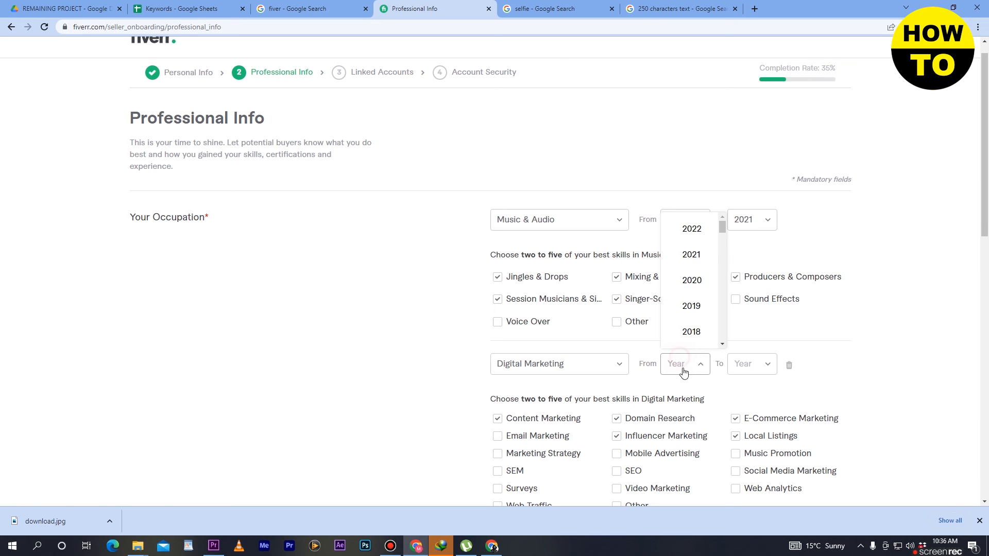
{"action": "left_click", "coordinate": [694, 305]}
{"action": "left_click", "coordinate": [740, 370]}
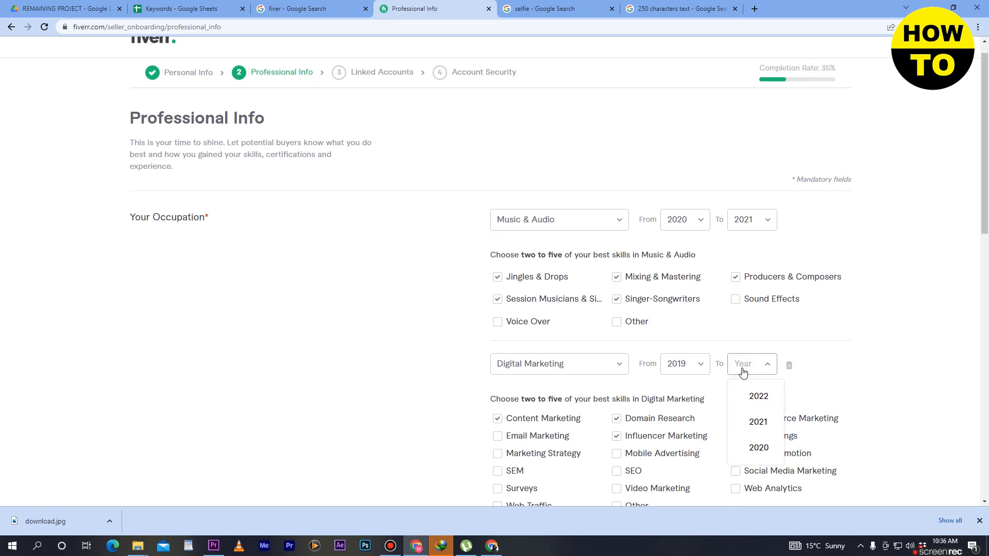
{"action": "left_click", "coordinate": [761, 444]}
{"action": "scroll", "coordinate": [801, 388], "scroll_direction": "down", "scroll_amount": 4}
{"action": "scroll", "coordinate": [802, 387], "scroll_direction": "down", "scroll_amount": 9}
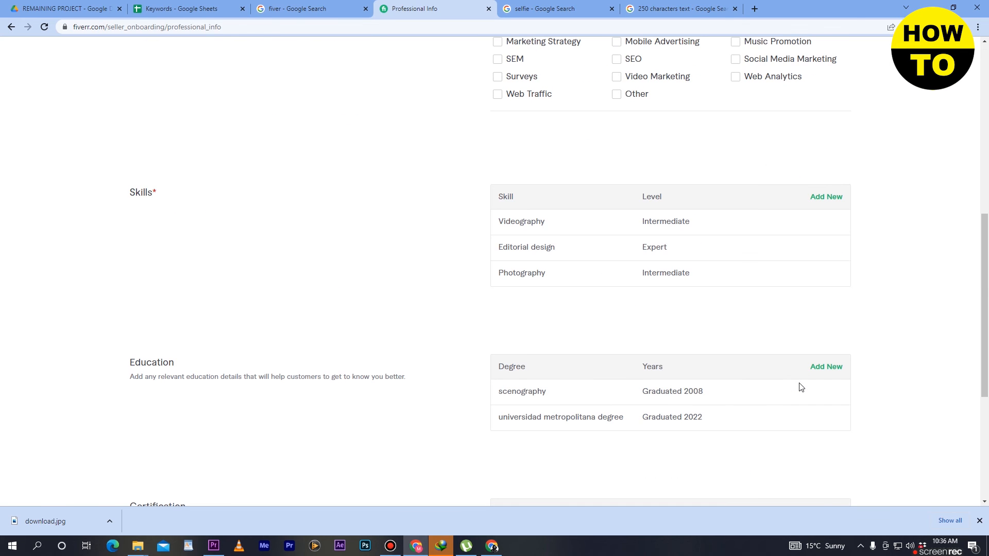
{"action": "left_click", "coordinate": [821, 459]}
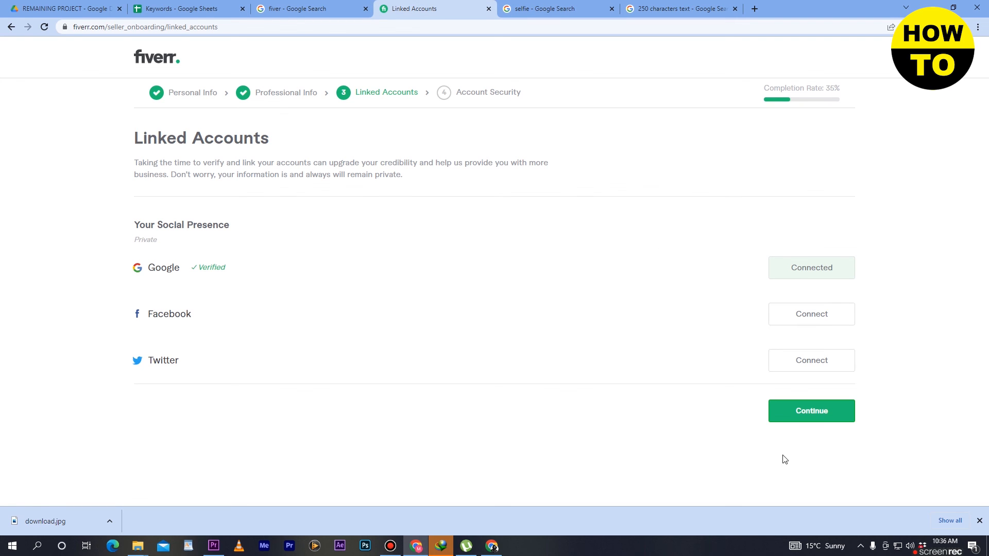
Skip linking additional accounts and continue to Account Security
{"action": "left_click", "coordinate": [792, 417]}
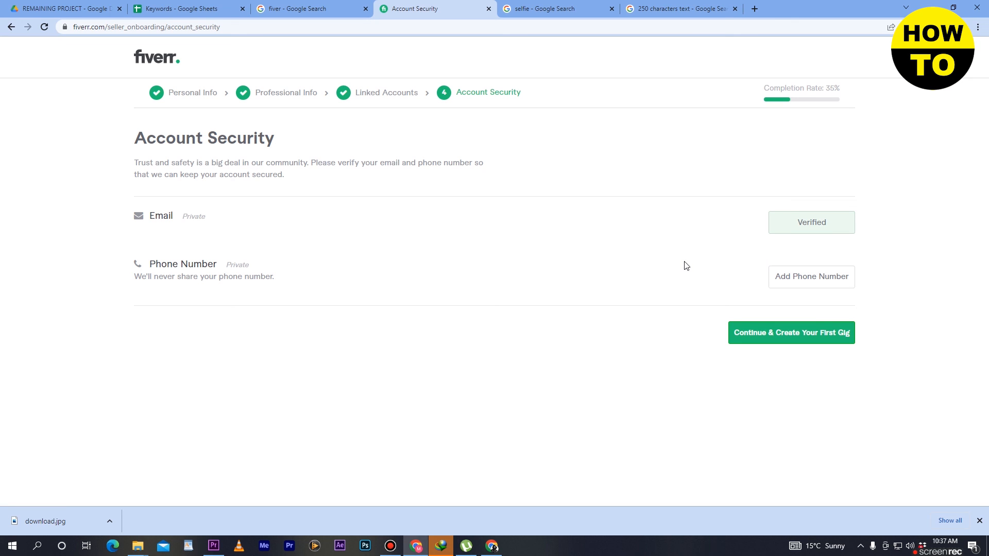
{"action": "left_click", "coordinate": [819, 281]}
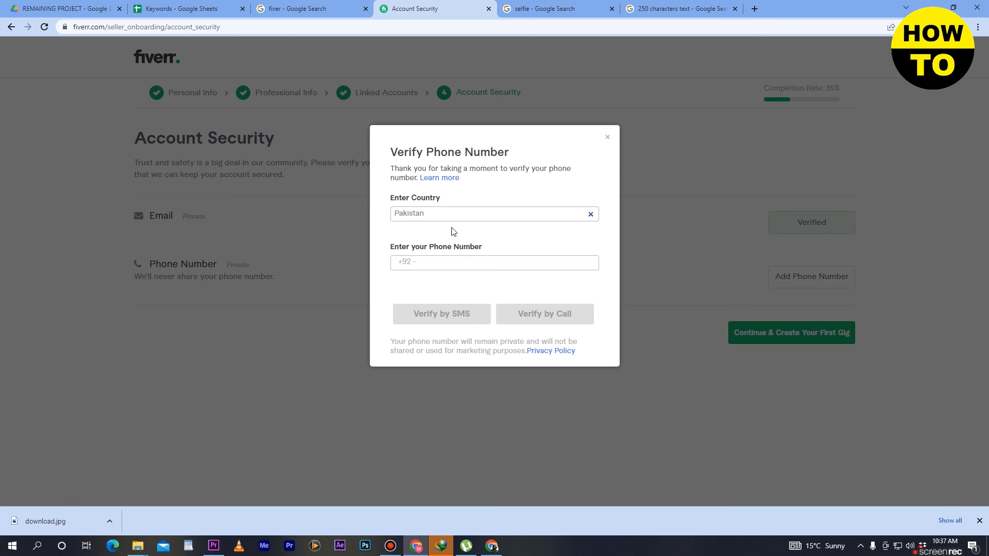
{"action": "left_click", "coordinate": [608, 139]}
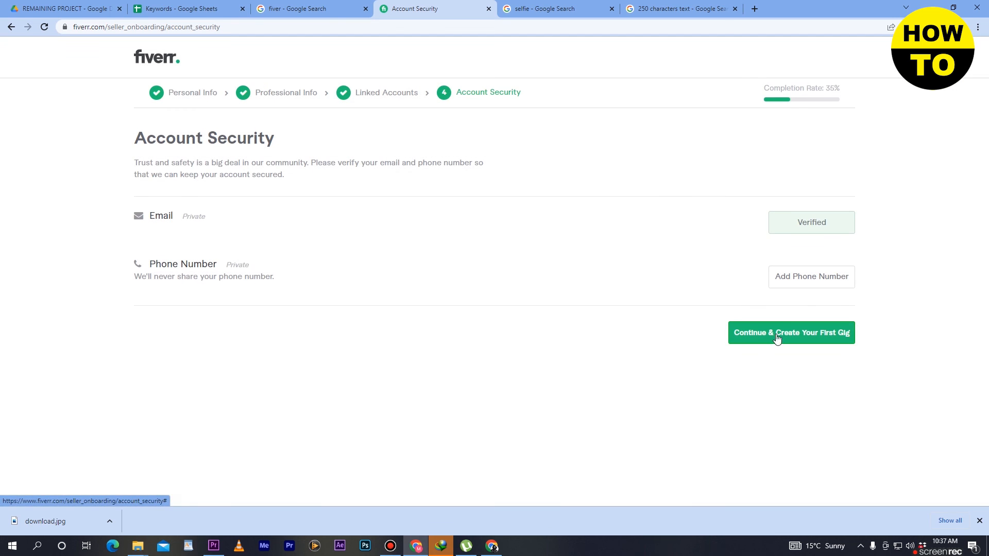
{"action": "left_click", "coordinate": [779, 337]}
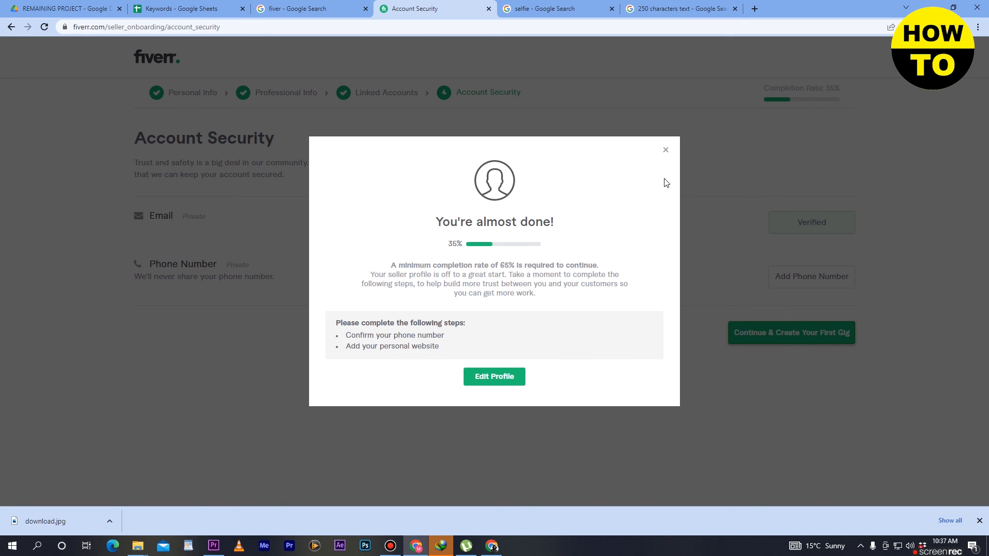
{"action": "left_click", "coordinate": [665, 151]}
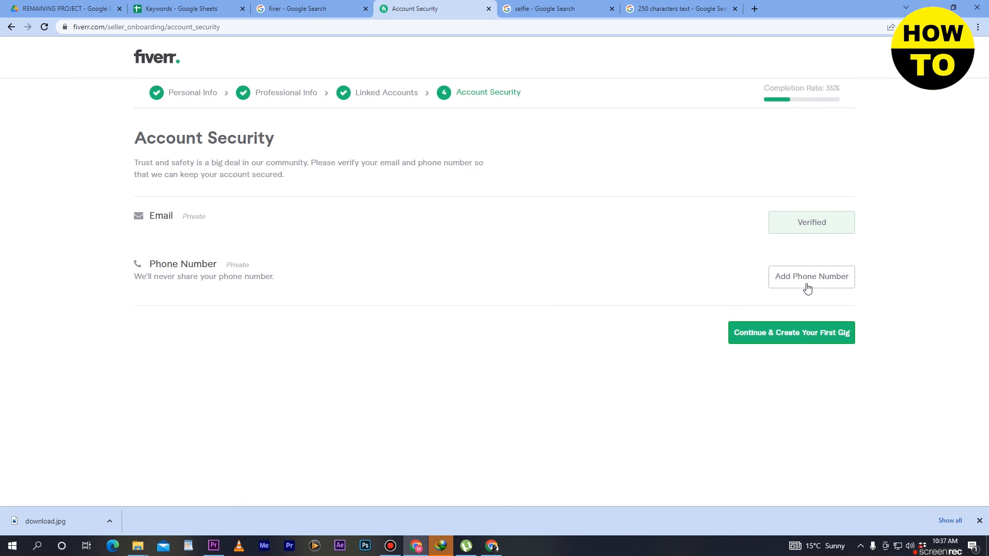
Enter the phone number and request an SMS verification code
{"action": "left_click", "coordinate": [806, 284]}
{"action": "left_click", "coordinate": [461, 261]}
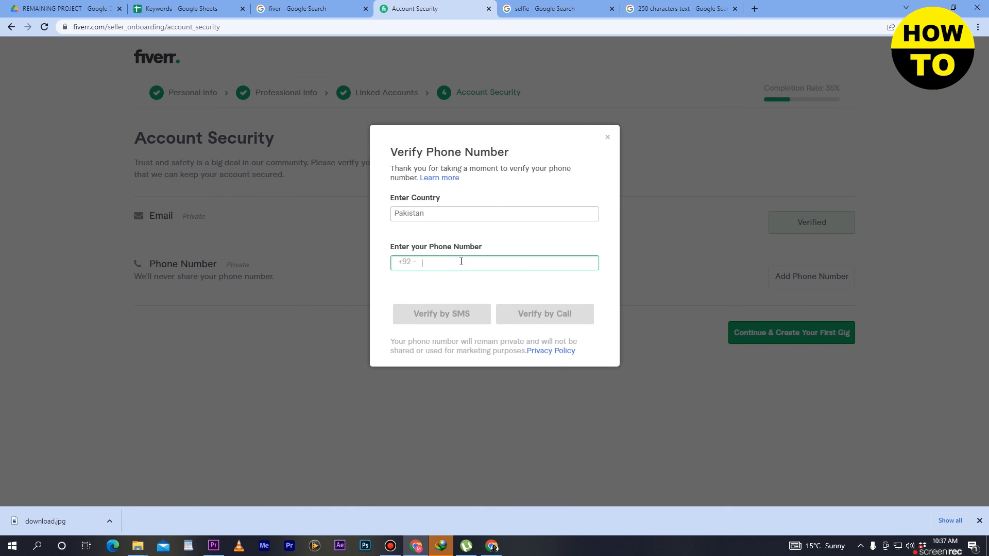
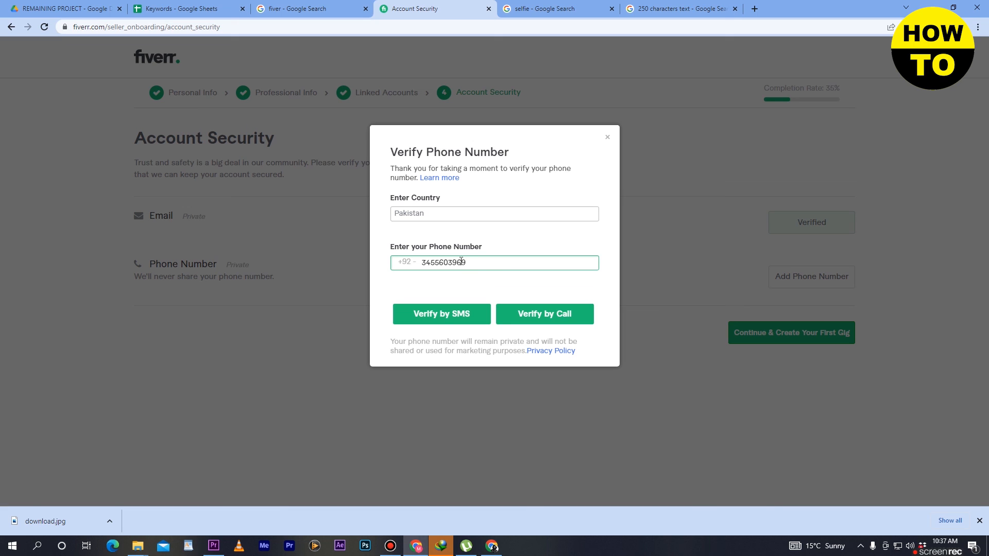
{"action": "left_click", "coordinate": [442, 314]}
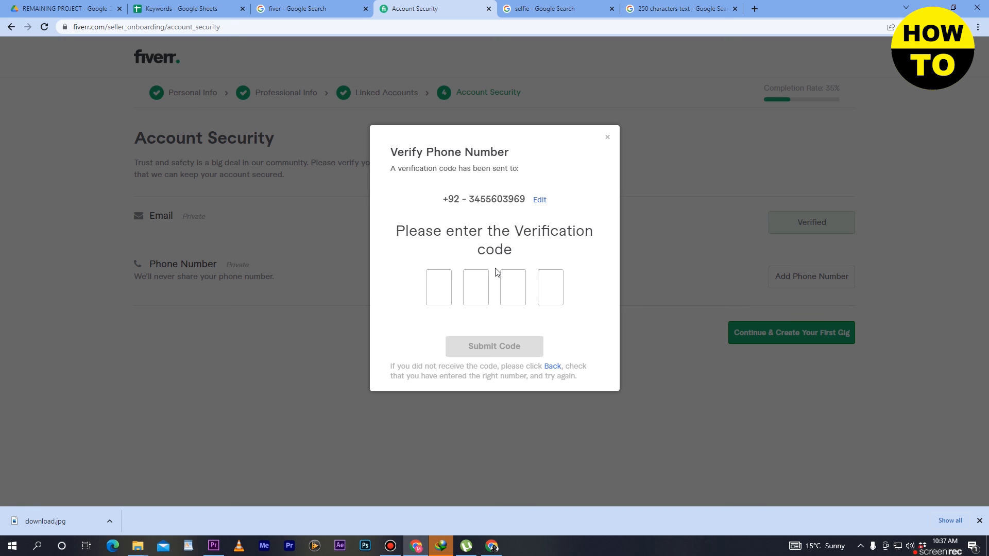
Enter the received SMS code, submit it, and acknowledge the confirmation
{"action": "left_click", "coordinate": [437, 288]}
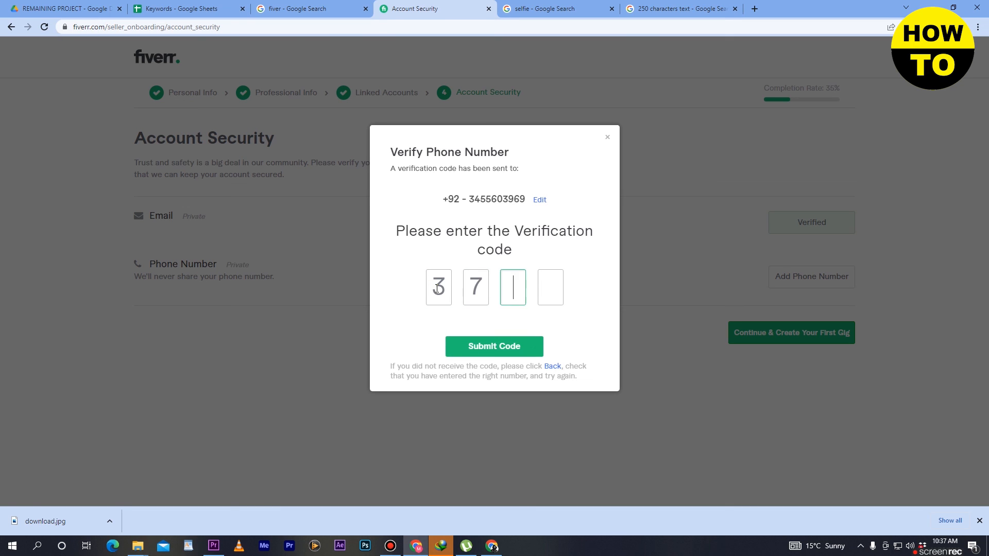
{"action": "left_click", "coordinate": [496, 347]}
{"action": "left_click", "coordinate": [523, 215]}
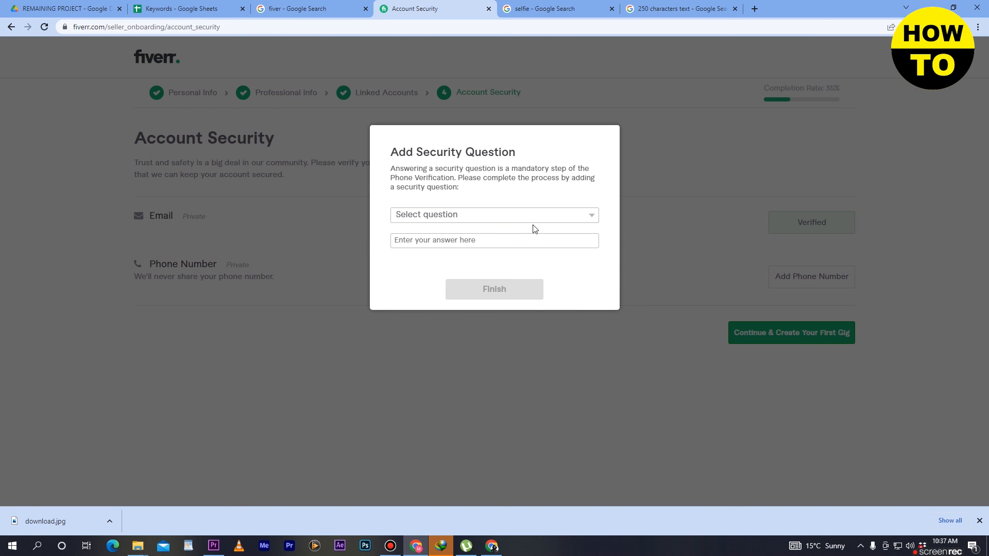
Choose the first-pet security question, type the security answer, and submit it
{"action": "left_click", "coordinate": [518, 241]}
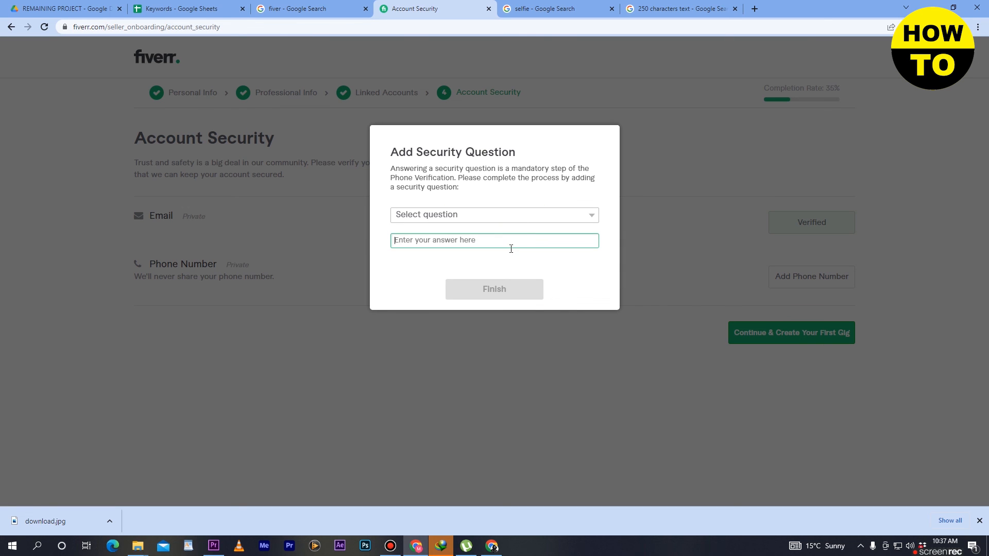
{"action": "left_click", "coordinate": [493, 221]}
{"action": "left_click", "coordinate": [464, 248]}
{"action": "left_click", "coordinate": [459, 242]}
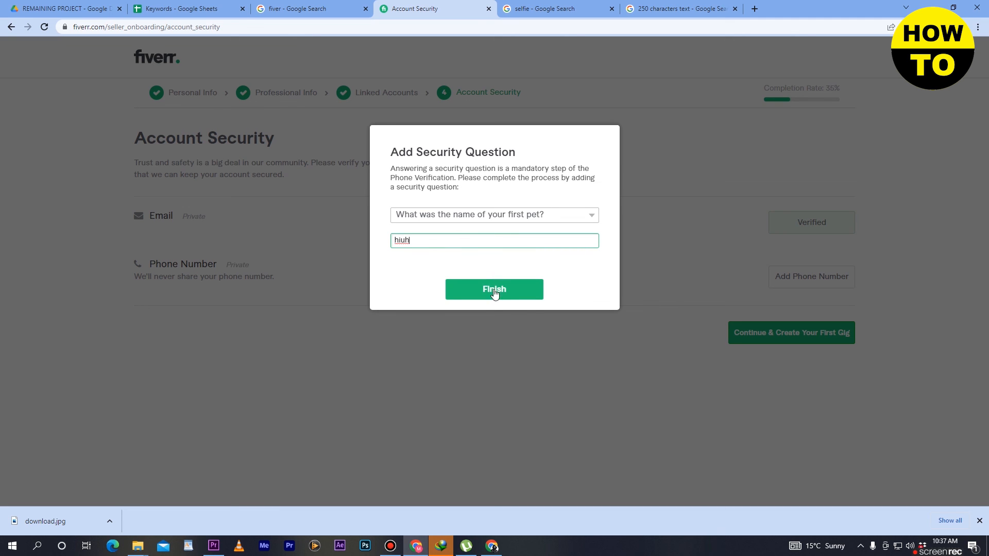
{"action": "left_click", "coordinate": [495, 296]}
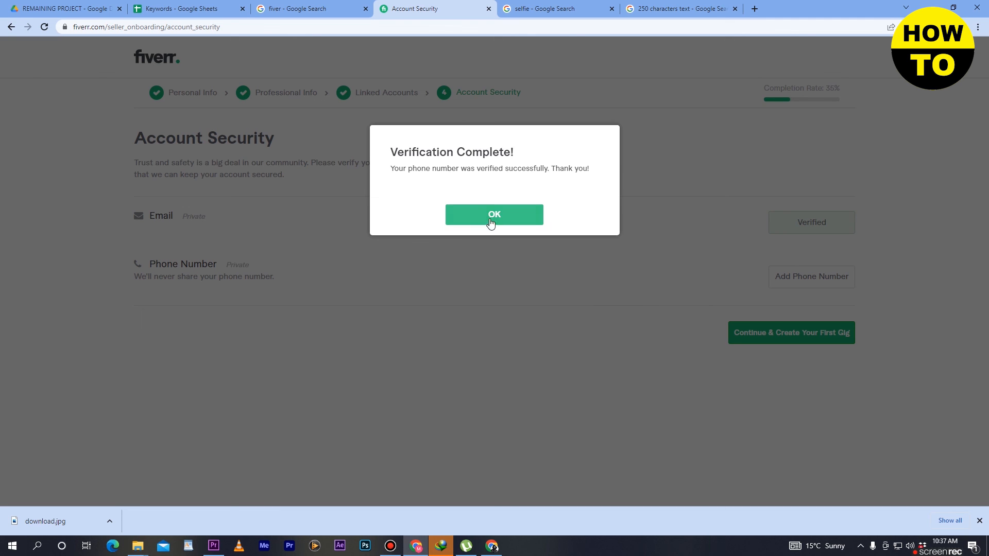
Acknowledge phone verification, finish the Account Security step, and dismiss the profile-ready message
{"action": "left_click", "coordinate": [495, 221]}
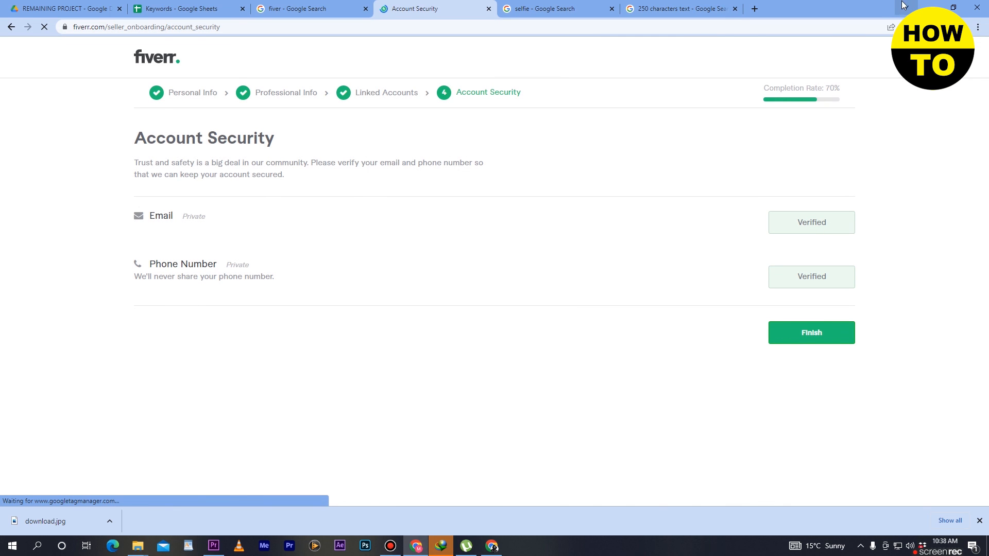
{"action": "left_click", "coordinate": [837, 337]}
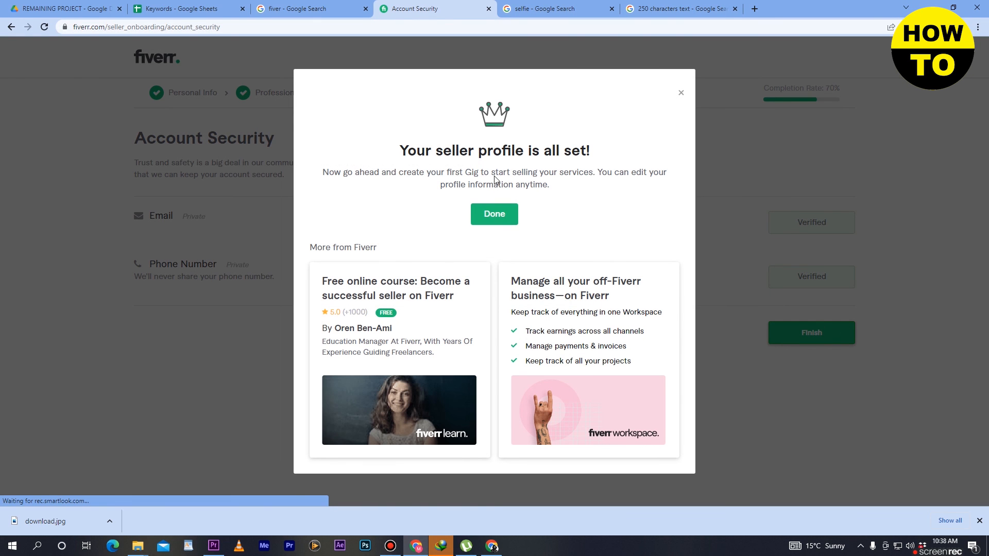
{"action": "left_click", "coordinate": [504, 219]}
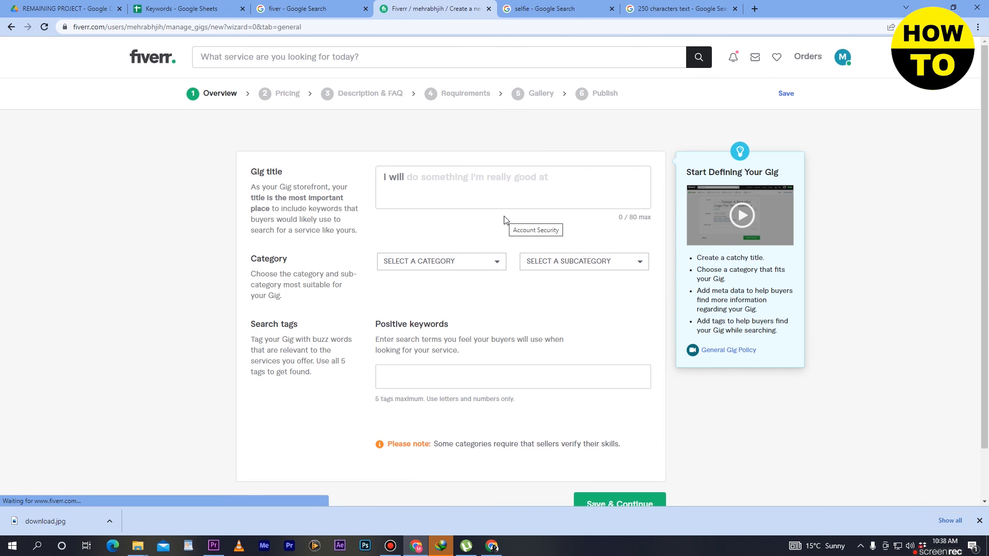
Scroll through the blank Gig Overview page with its empty title, category and tags
{"action": "scroll", "coordinate": [438, 215], "scroll_direction": "down", "scroll_amount": 2}
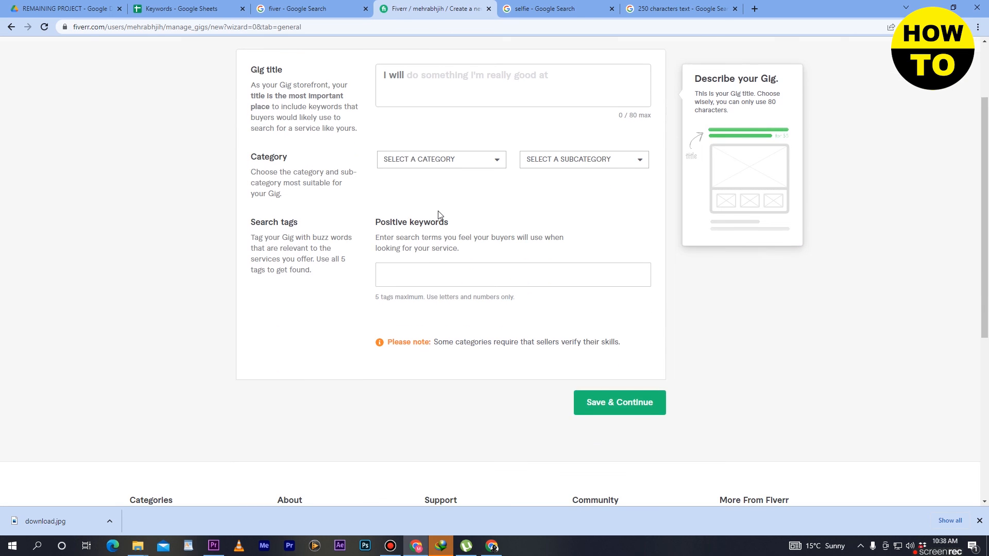
{"action": "scroll", "coordinate": [444, 218], "scroll_direction": "up", "scroll_amount": 2}
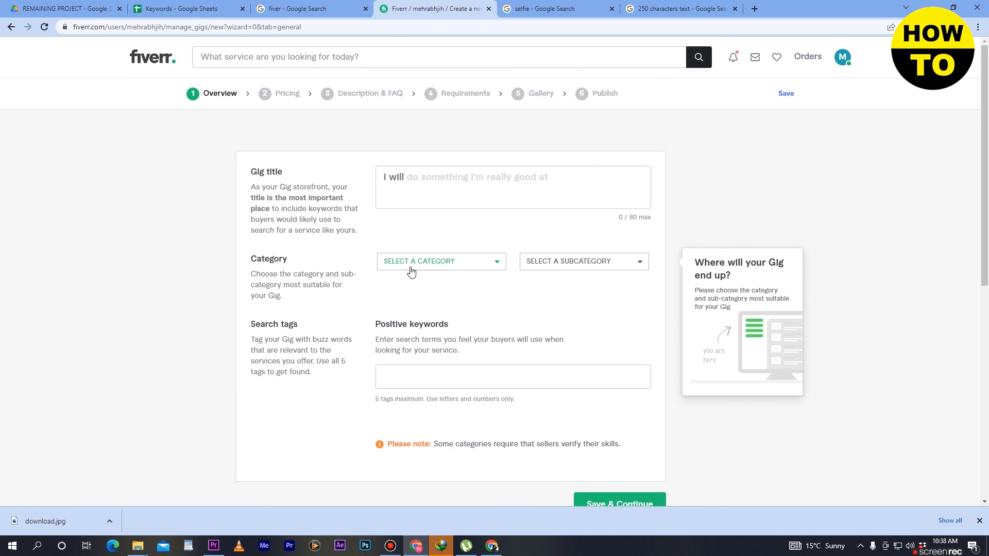
{"action": "scroll", "coordinate": [466, 397], "scroll_direction": "down", "scroll_amount": 3}
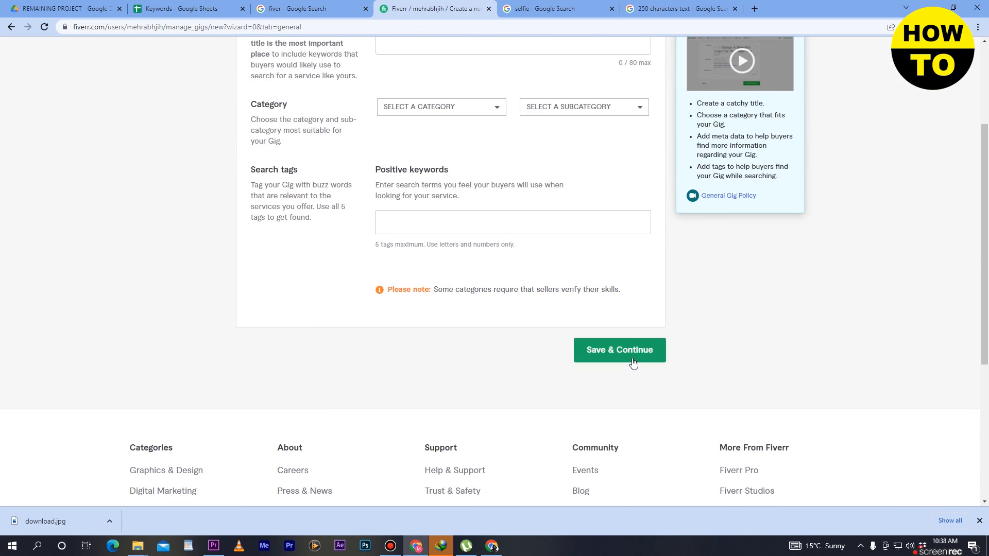
{"action": "scroll", "coordinate": [695, 375], "scroll_direction": "up", "scroll_amount": 3}
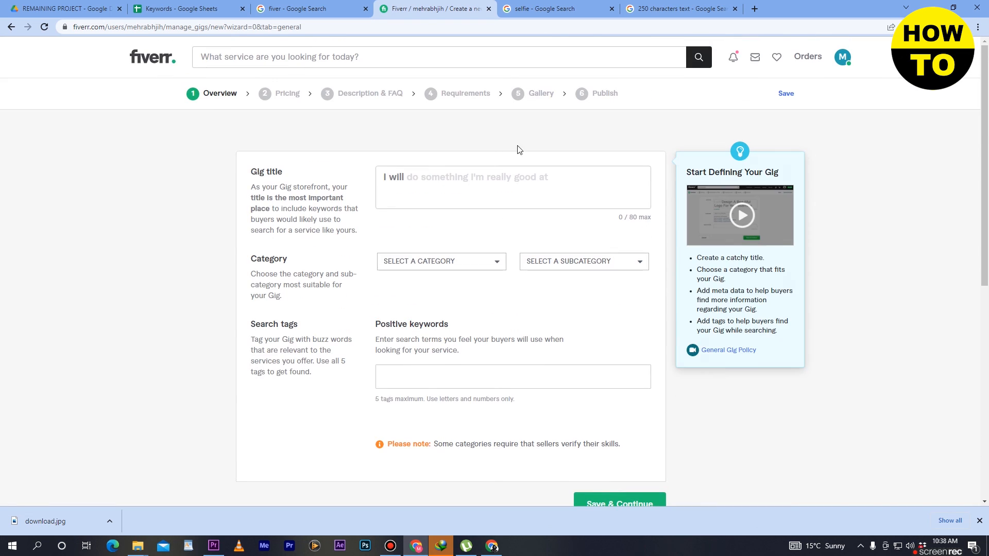